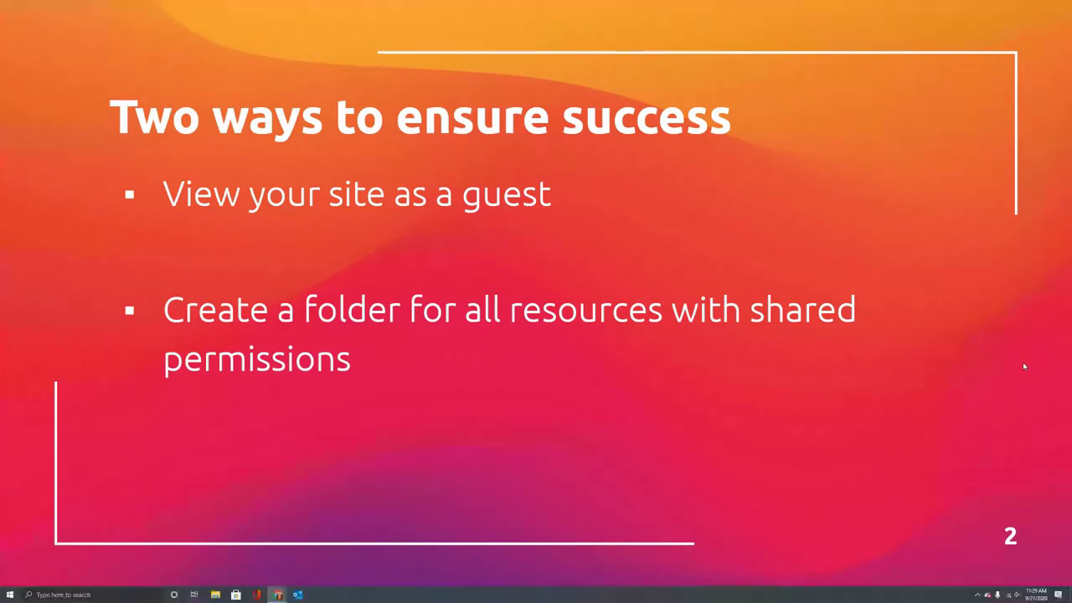
- Open the published version of the Welcome site from its editor and copy the published page's web address
click(545, 8)
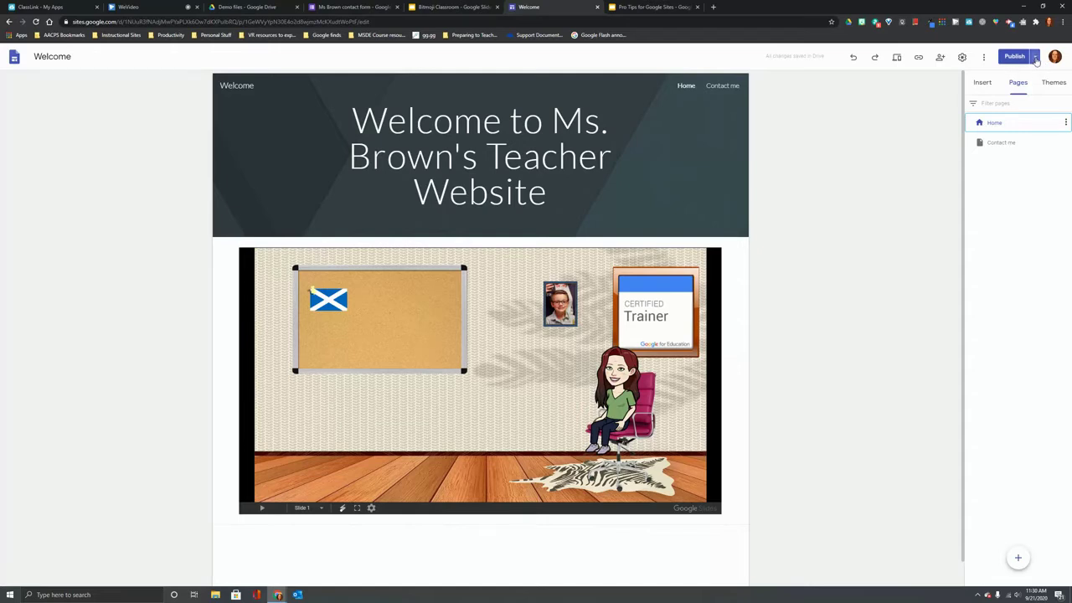
click(1035, 57)
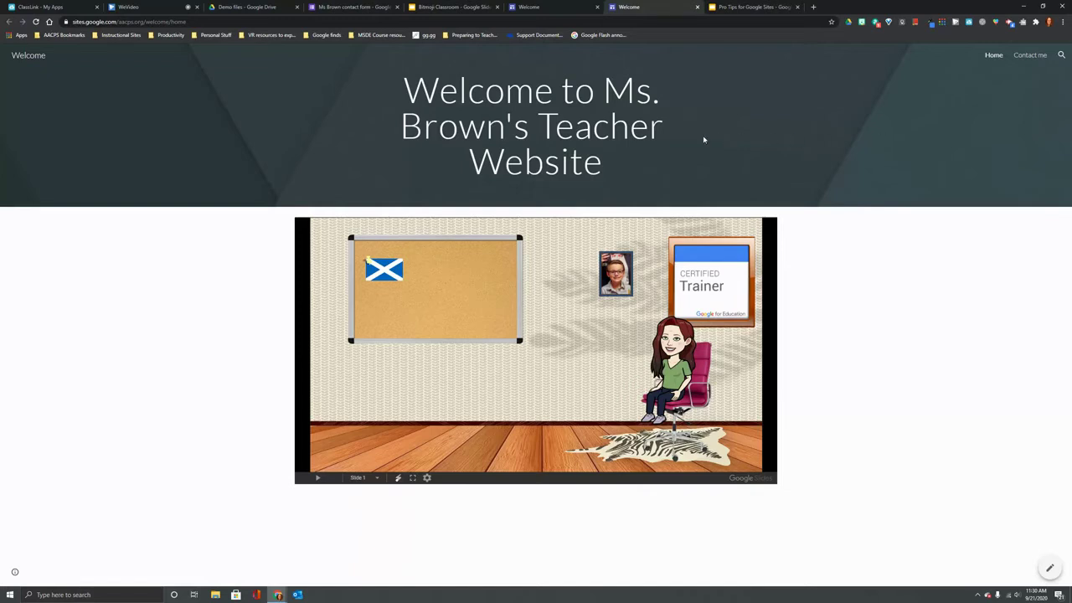
click(177, 22)
key(ctrl+c)
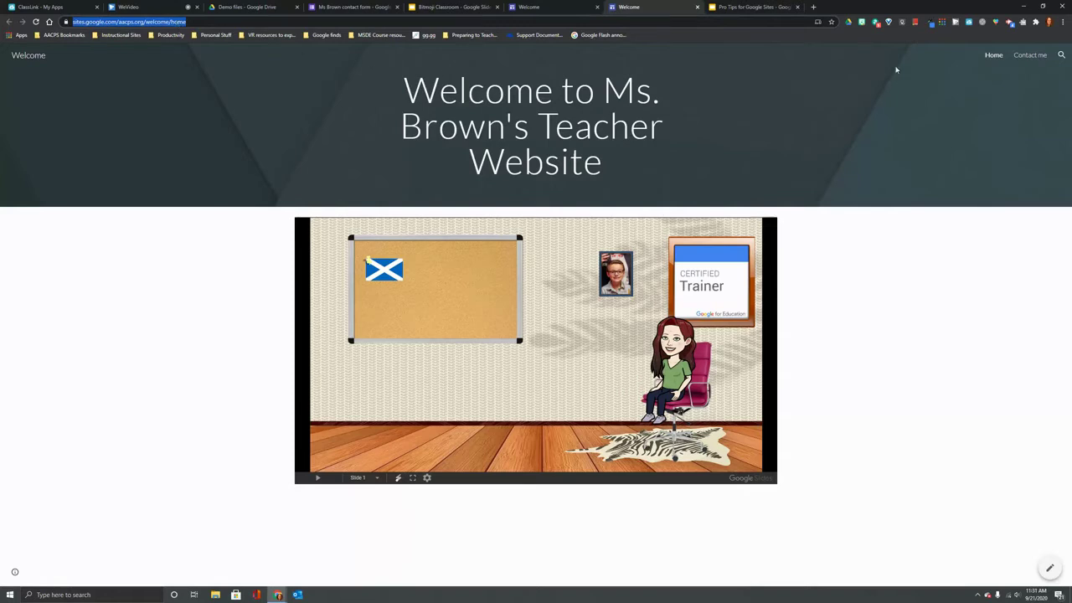
- Open a guest browser window and load the copied address sites.google.com/aacps.org/welcome/home in it
click(1050, 23)
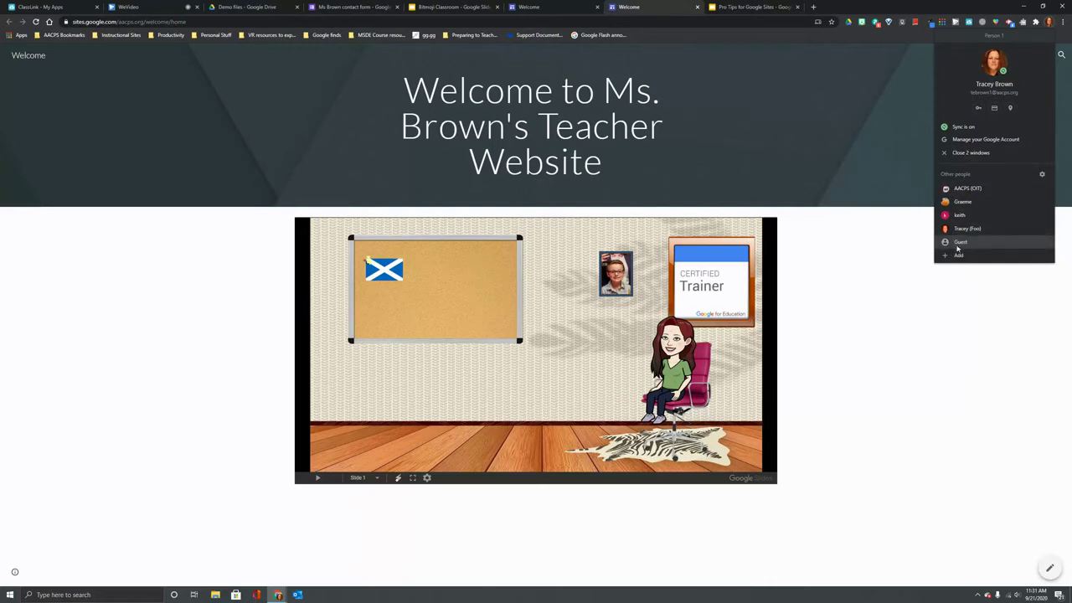
click(960, 243)
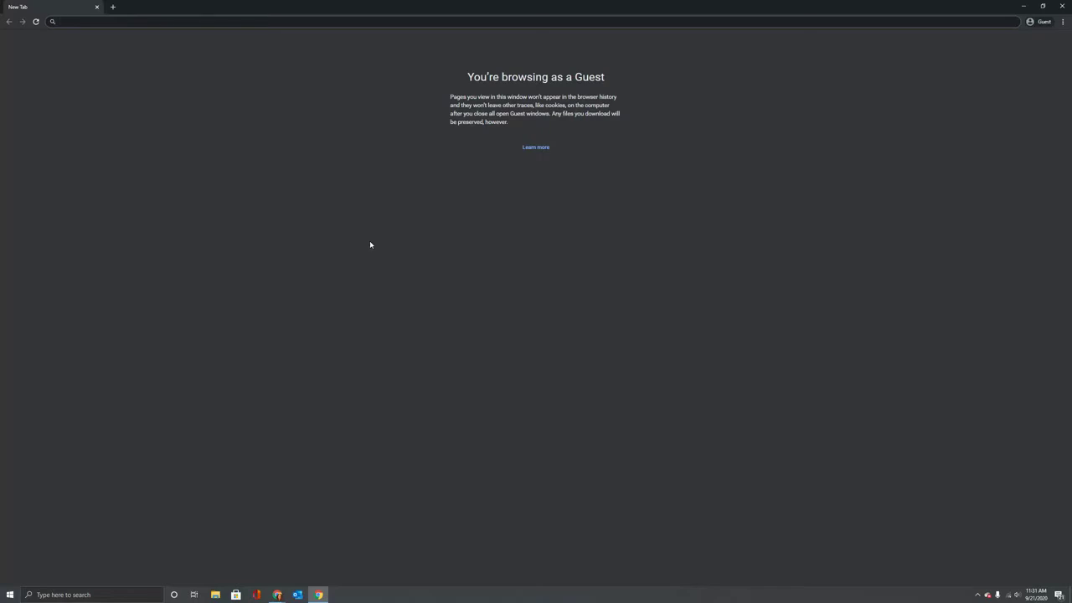
key(ctrl+v)
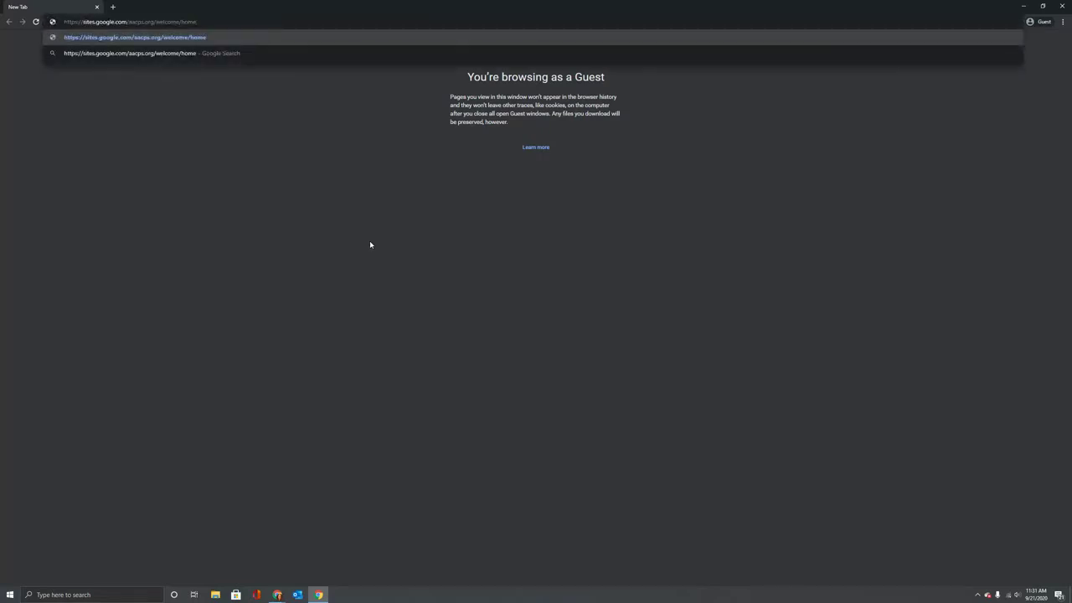
key(Return)
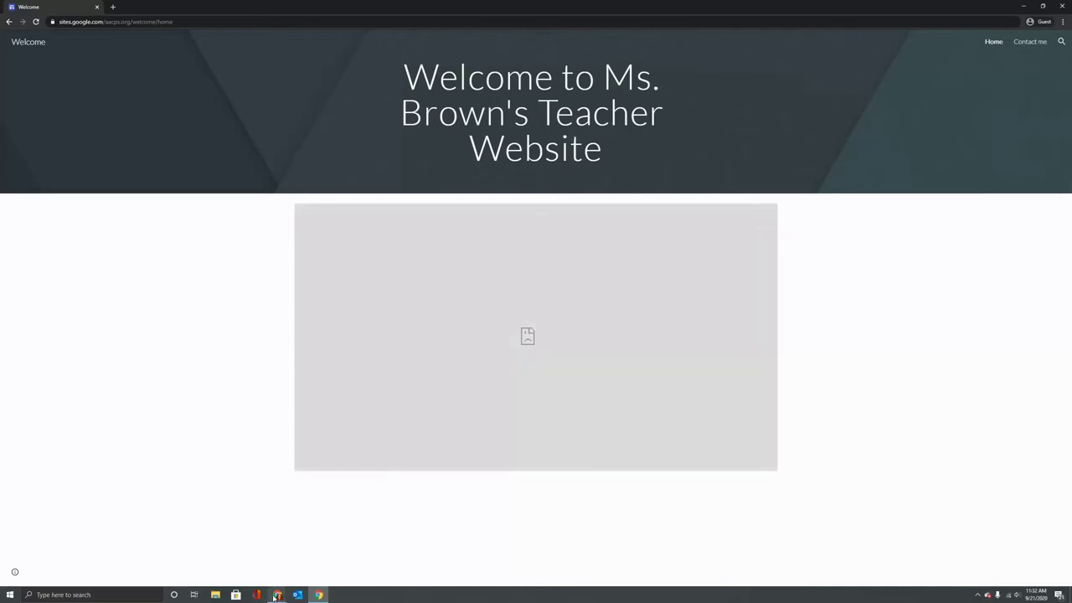
- Return to the main browser window, check the Bitmoji Classroom presentation's sharing settings, and view the Pro Tips for Google Sites slide about folder permissions
mouse_move(274, 597)
click(186, 557)
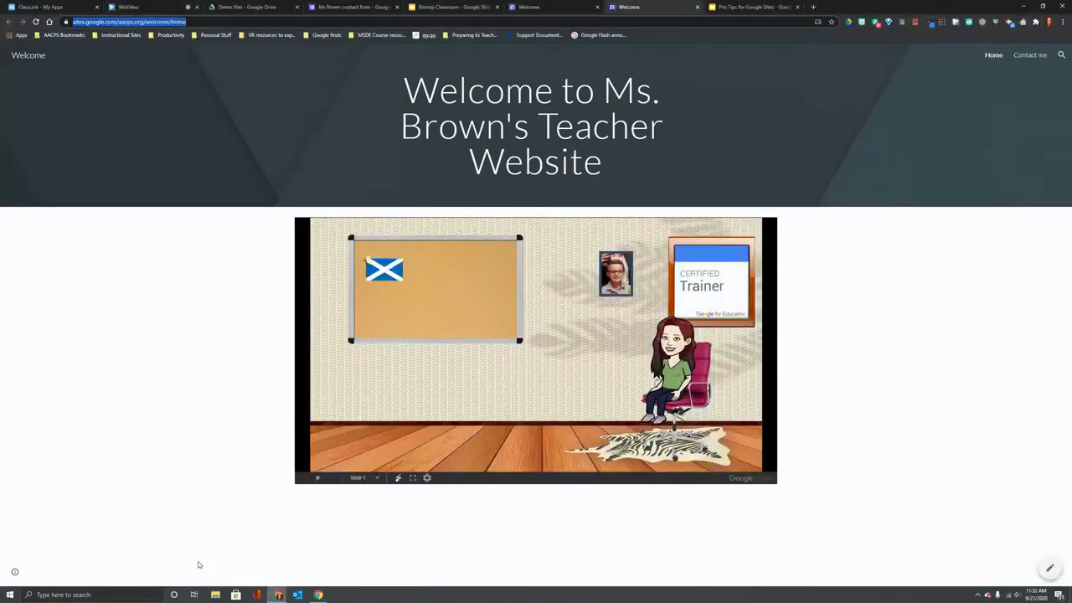
click(435, 8)
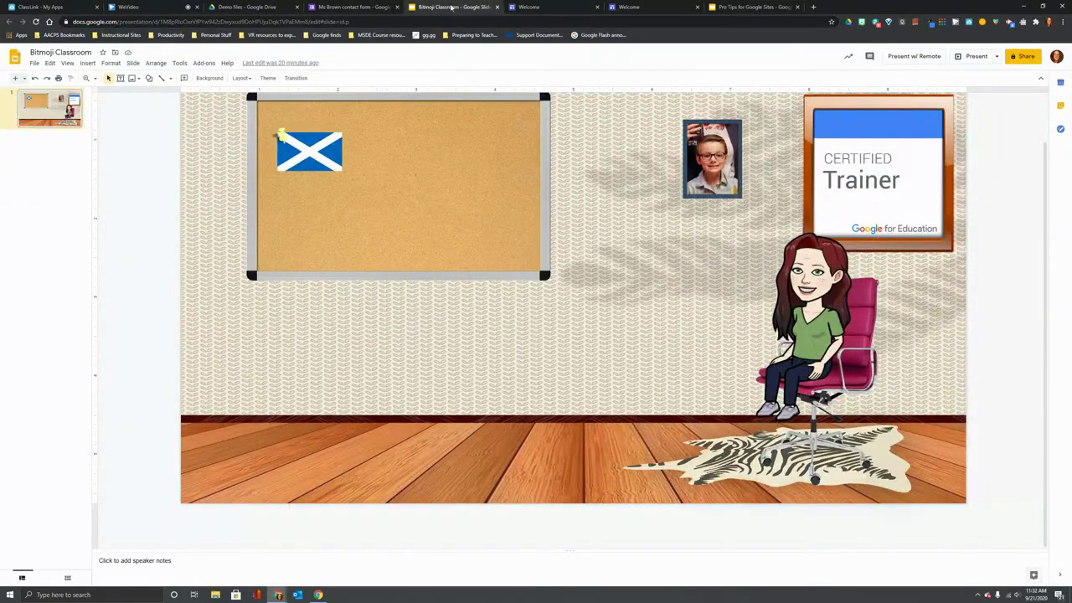
click(1028, 58)
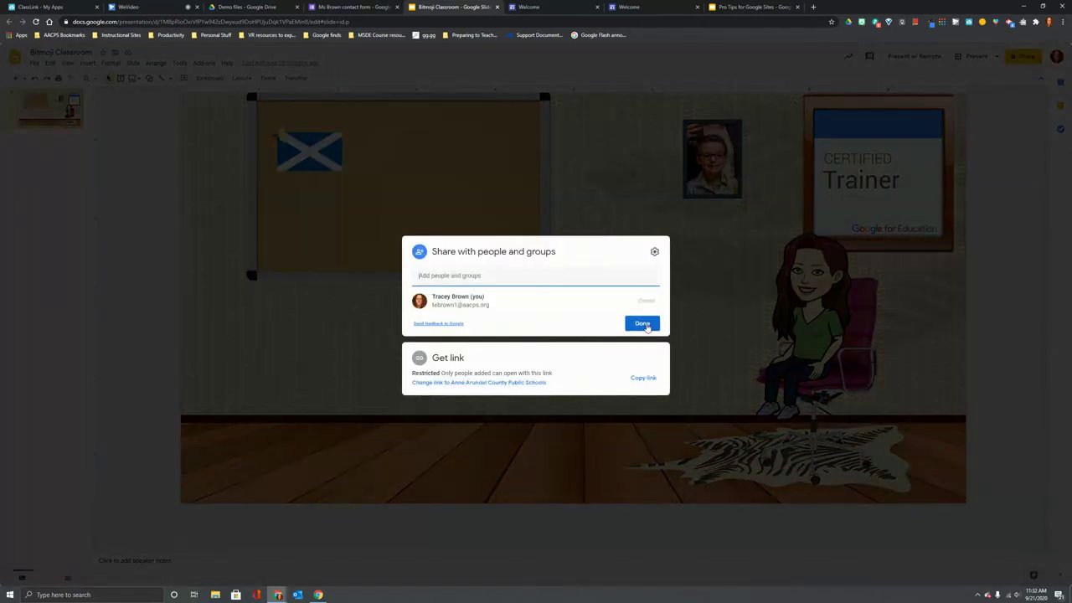
click(643, 325)
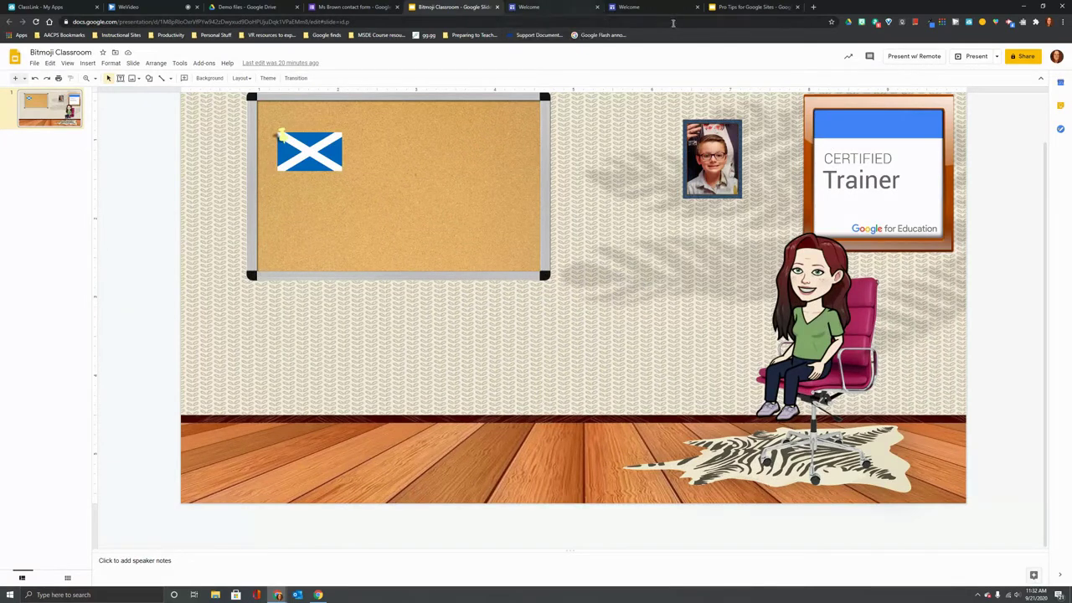
click(746, 9)
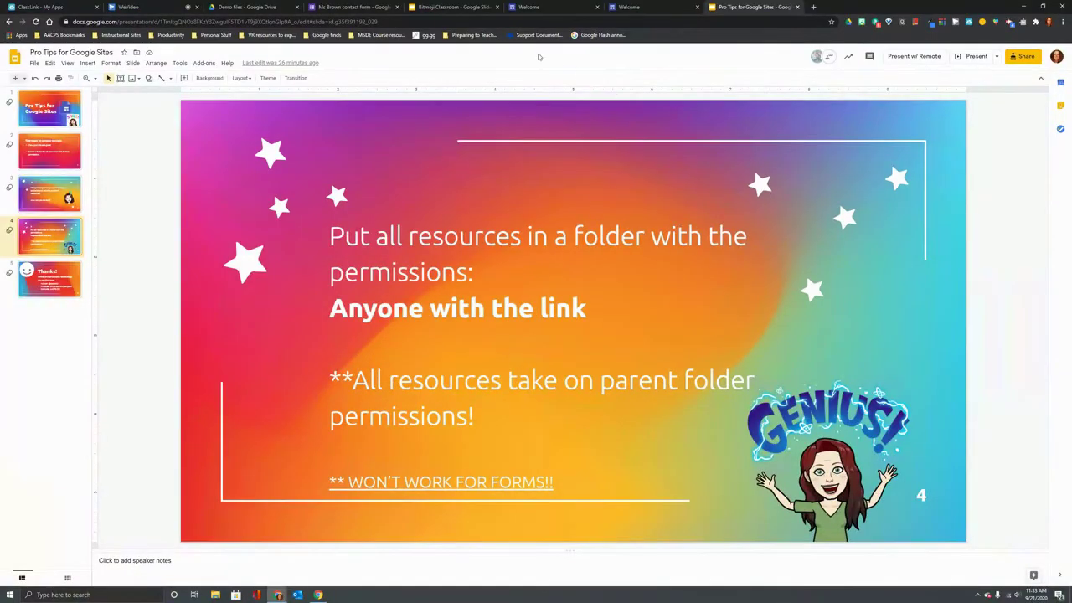
- Create a folder named "Resource for my teacher website" inside the Demo files folder in Google Drive
click(247, 8)
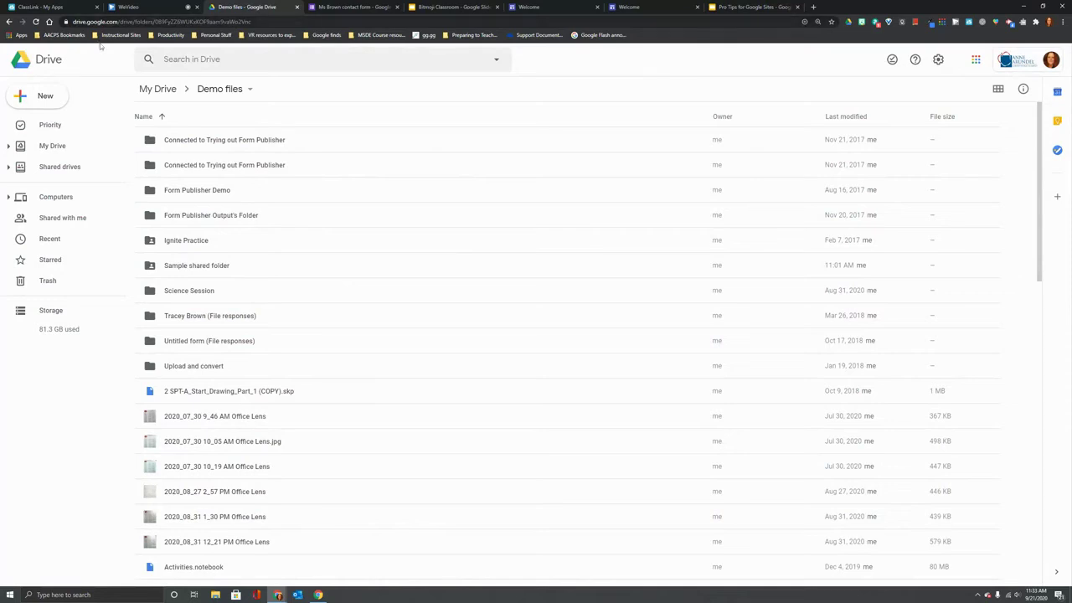
click(44, 97)
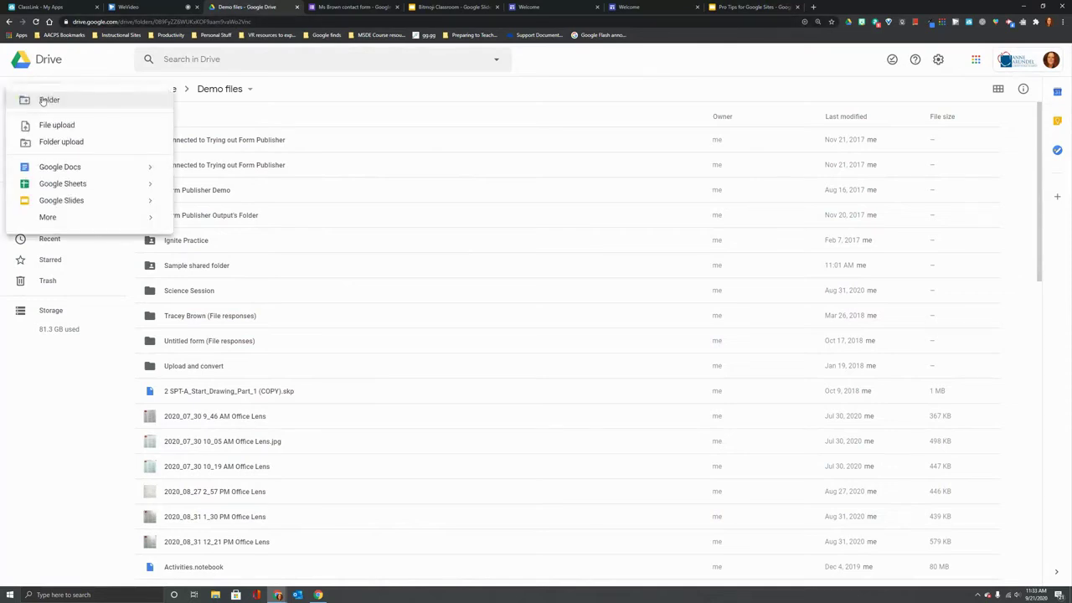
click(63, 104)
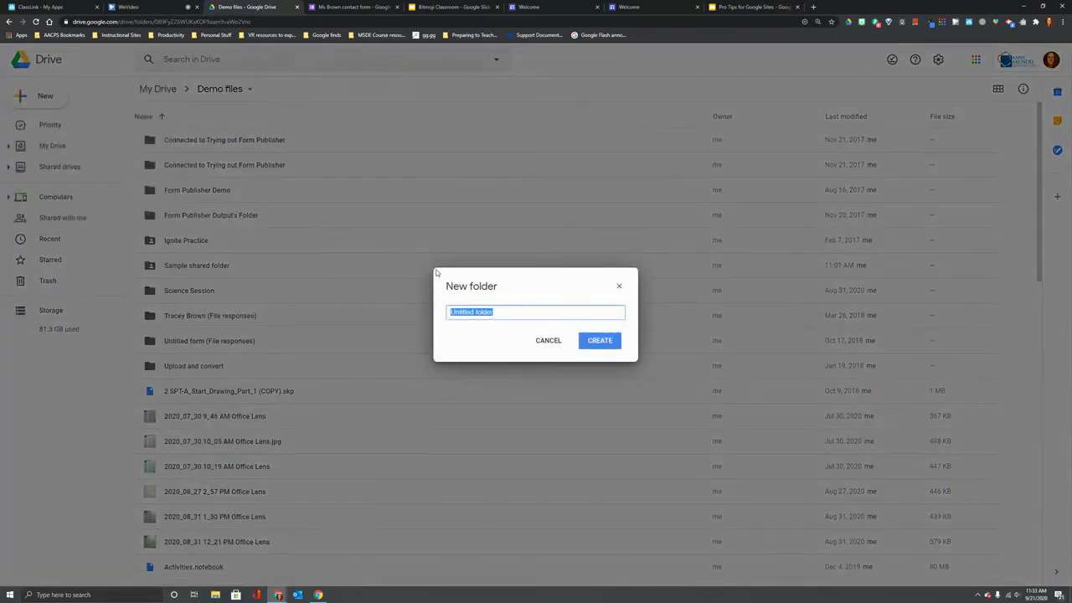
text(Resource for my teacher website)
click(596, 341)
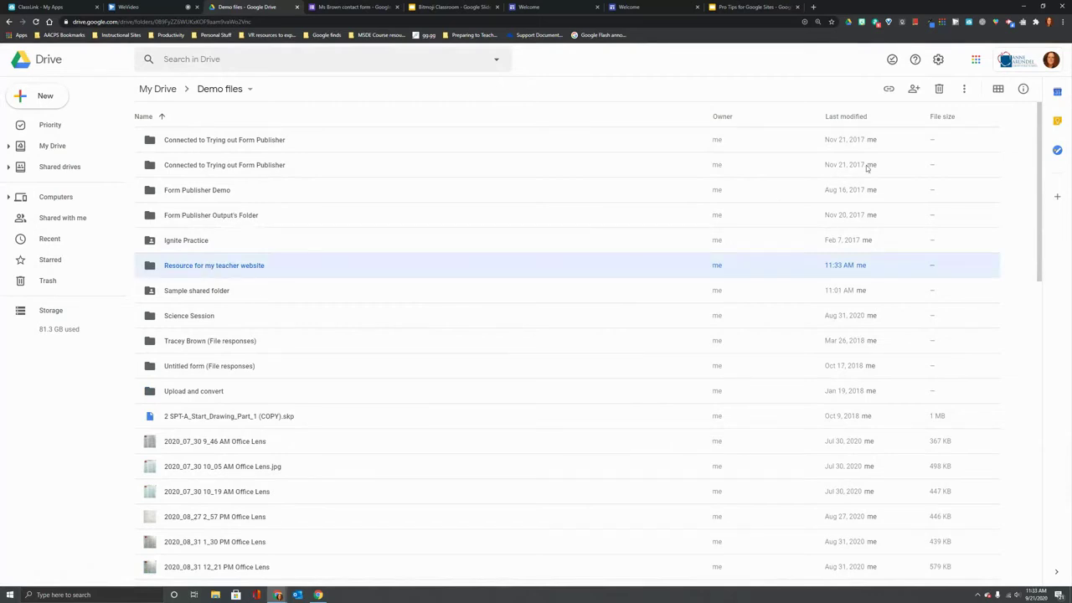
- Share the "Resource for my teacher website" folder with "Anyone with the link" as Viewer
click(914, 89)
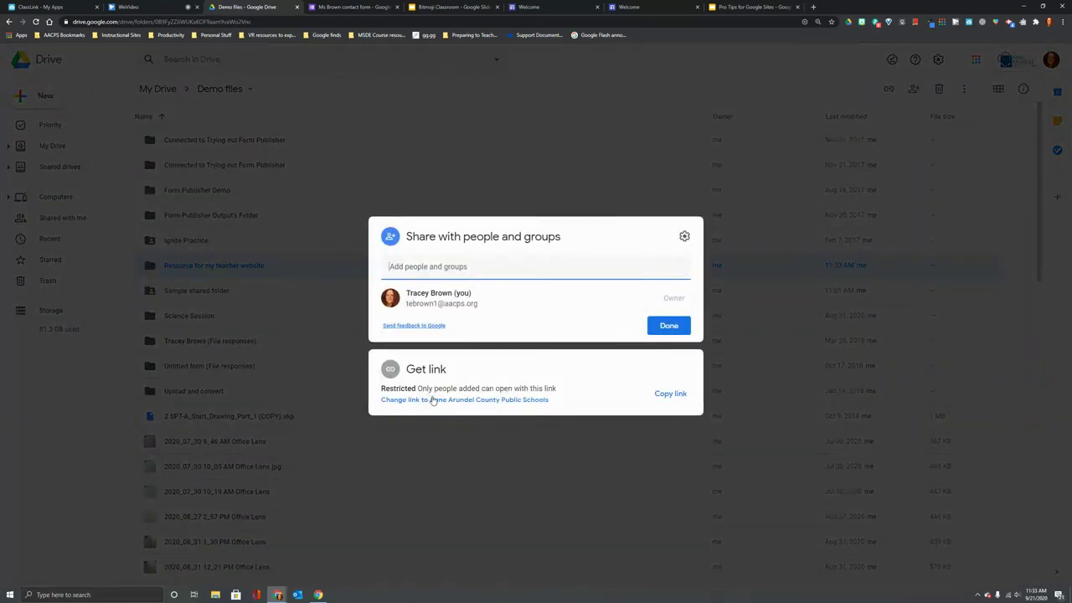
click(433, 401)
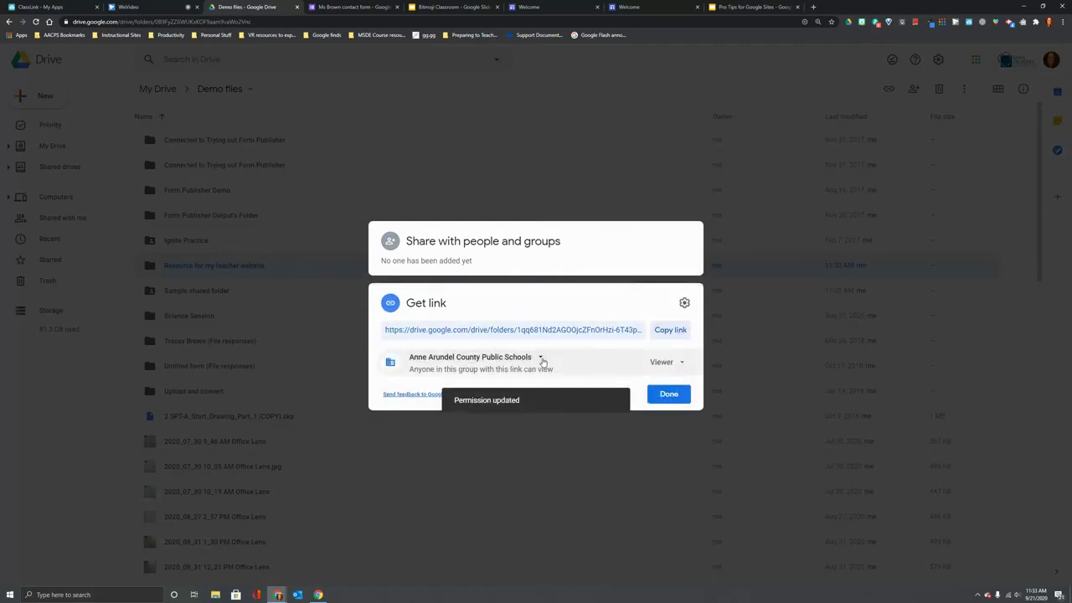
click(541, 360)
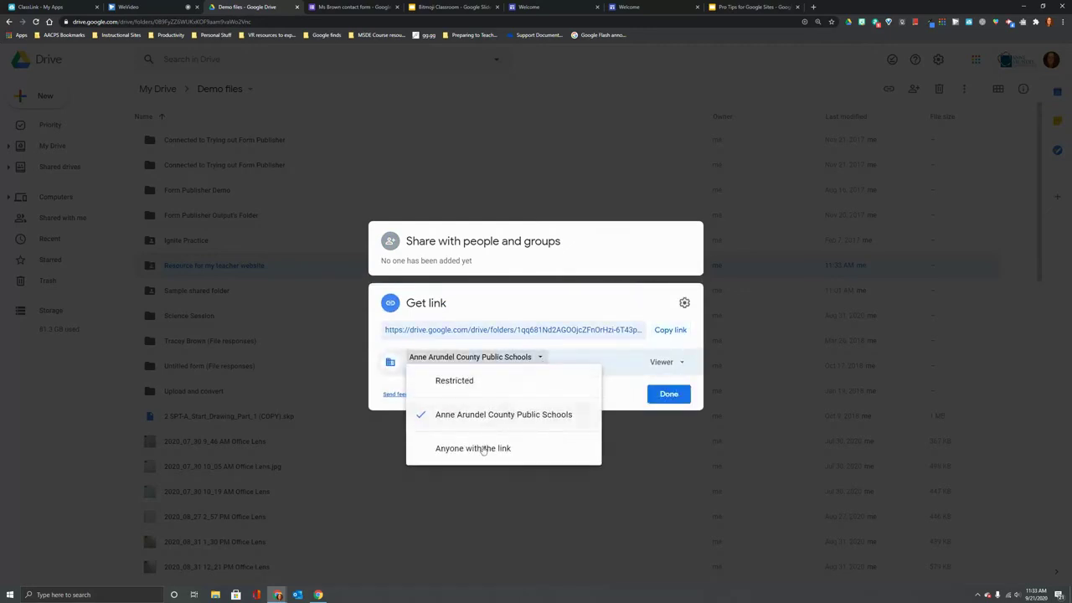
click(482, 449)
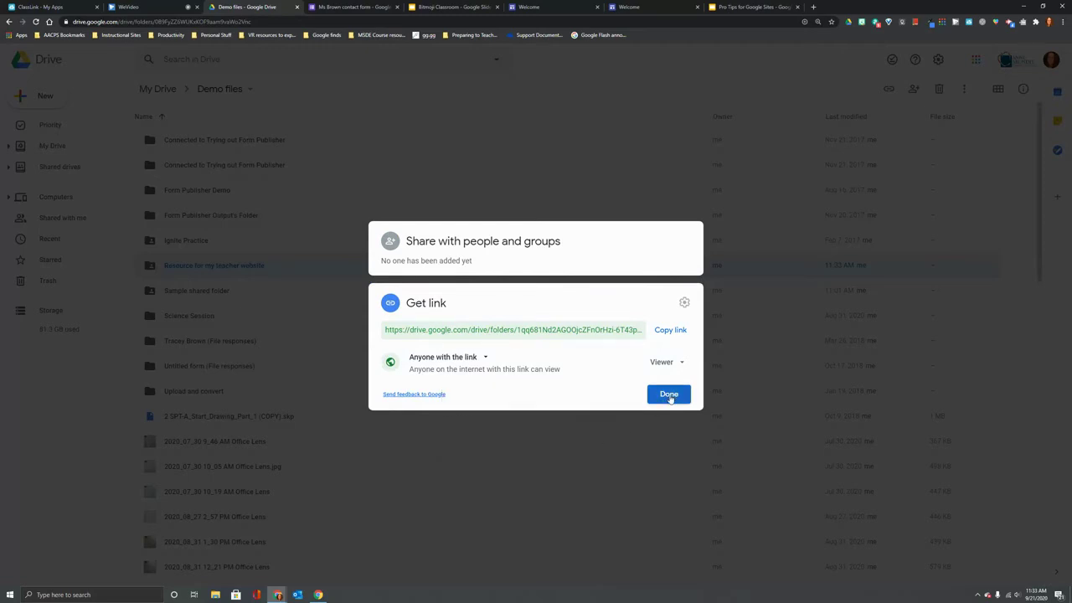
click(669, 394)
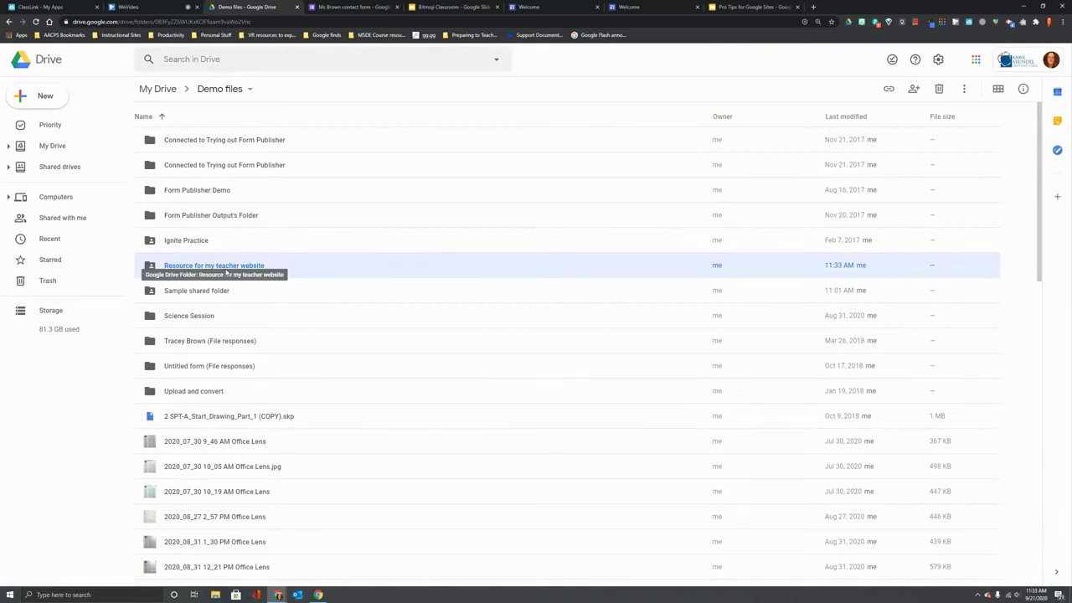
- Move the Bitmoji Classroom presentation into the "Resource for my teacher website" folder and accept the change in who has access
click(452, 8)
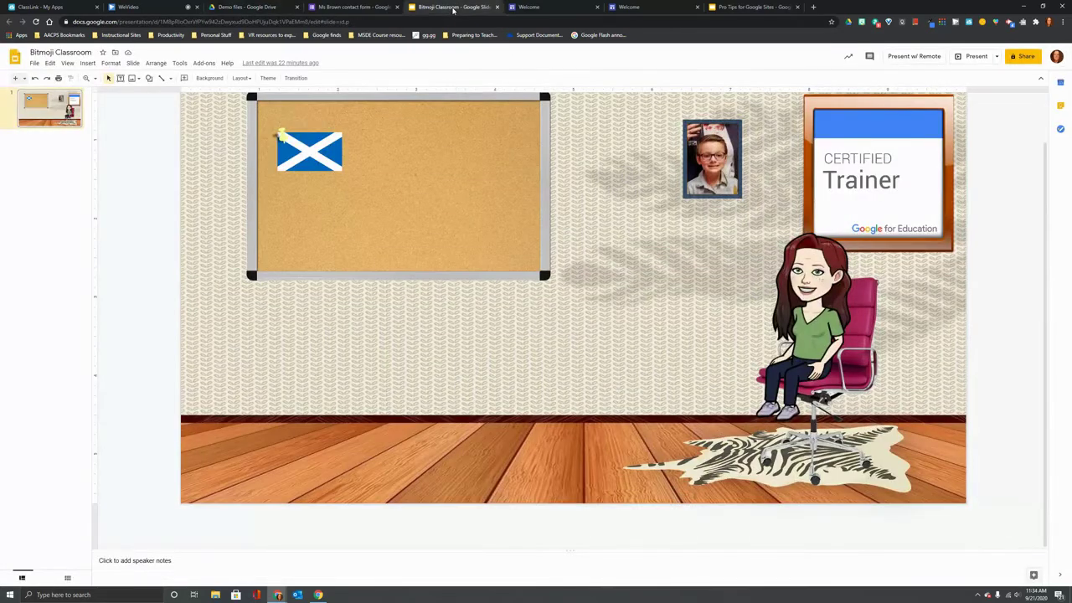
click(116, 54)
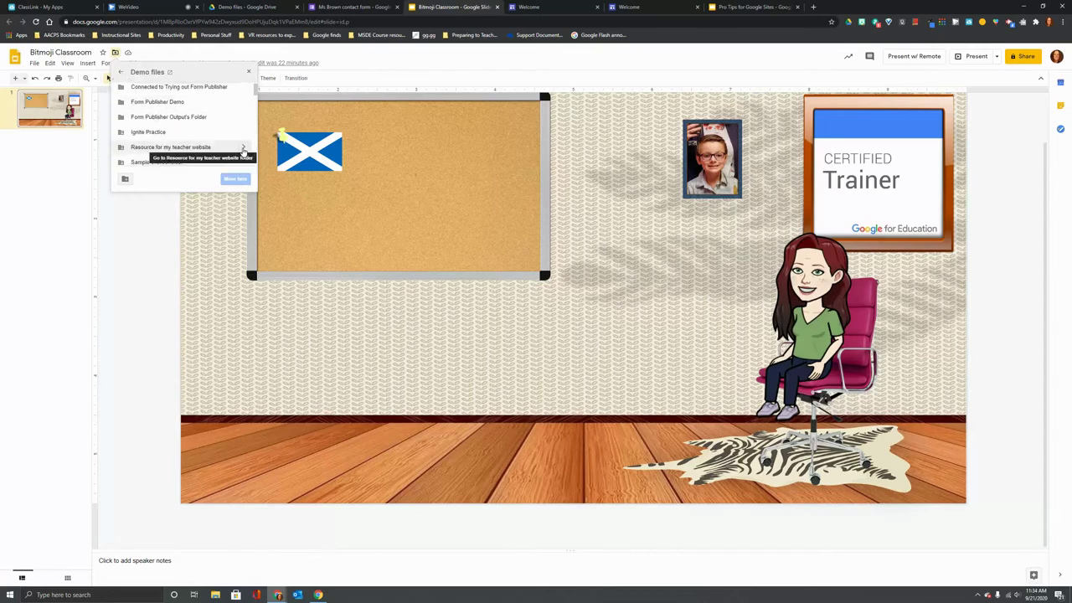
click(242, 149)
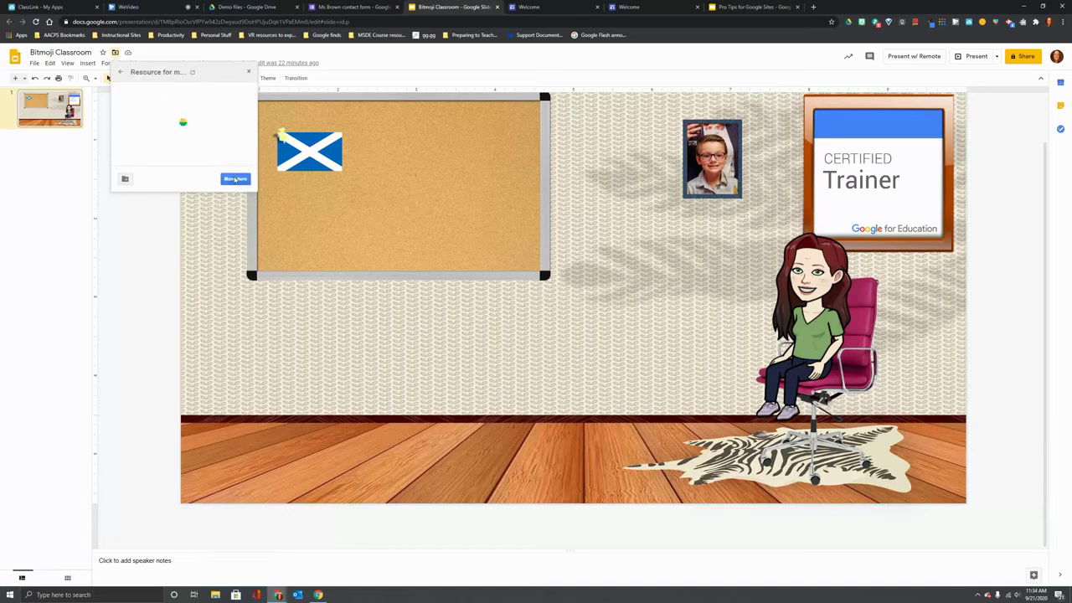
click(235, 180)
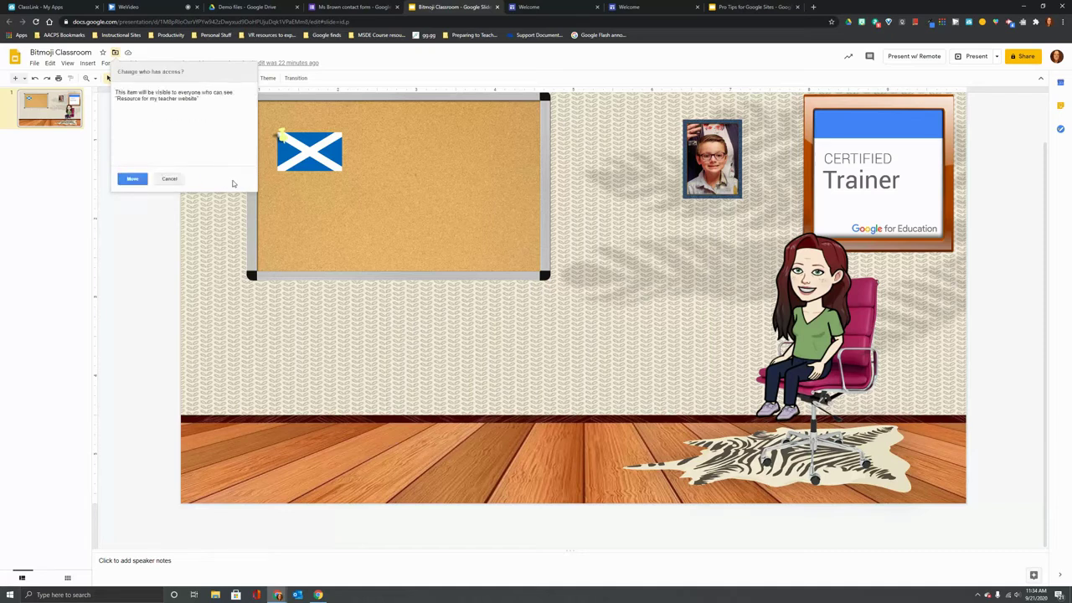
click(139, 178)
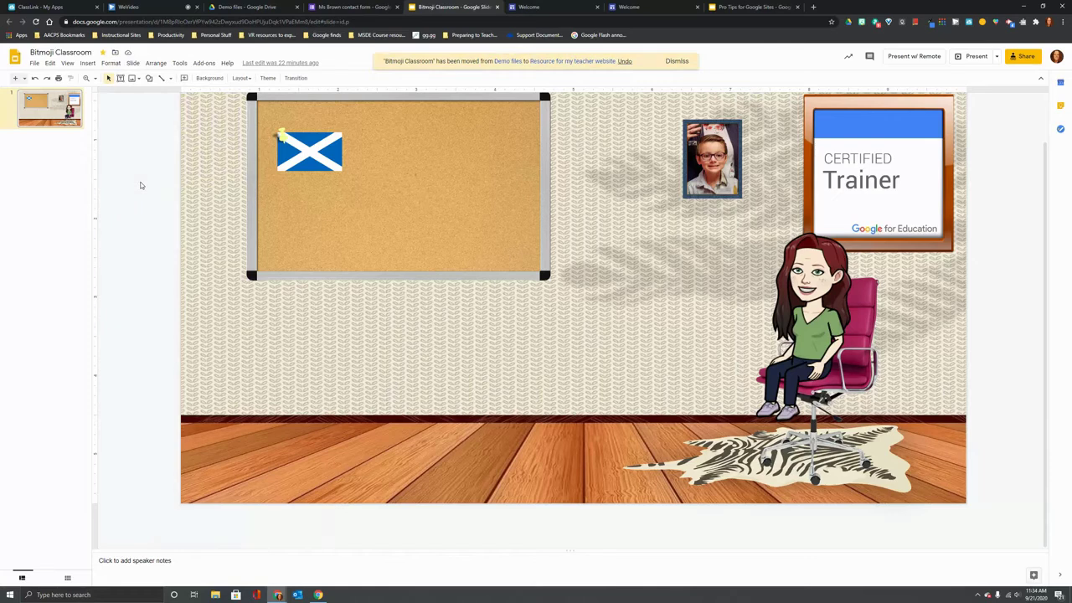
- Check the link access that the moved Bitmoji Classroom presentation has in its sharing settings
scroll(140, 185, up, 1)
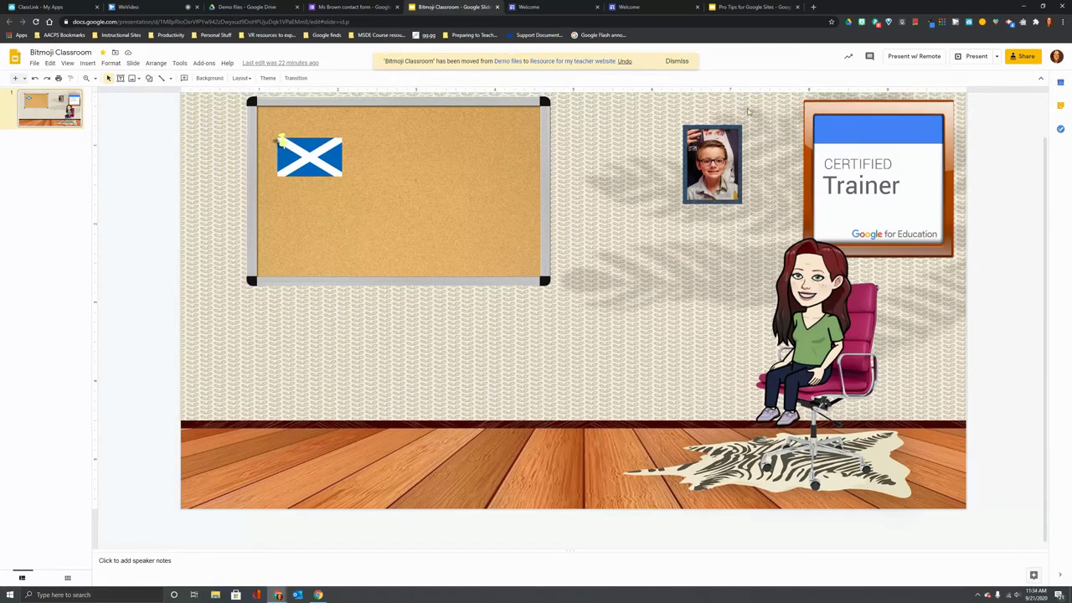
click(1021, 57)
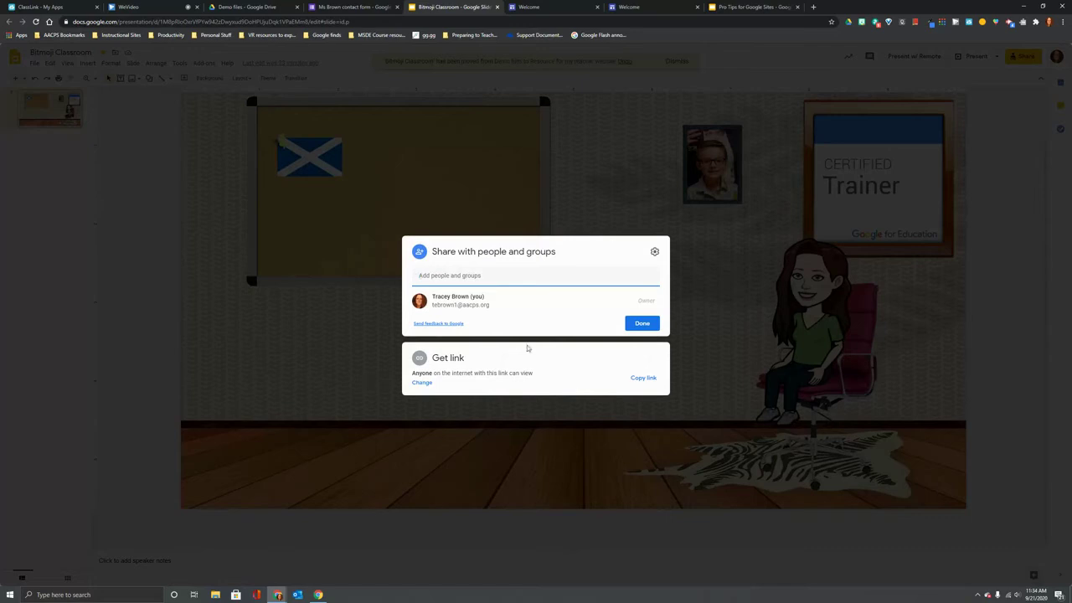
click(640, 324)
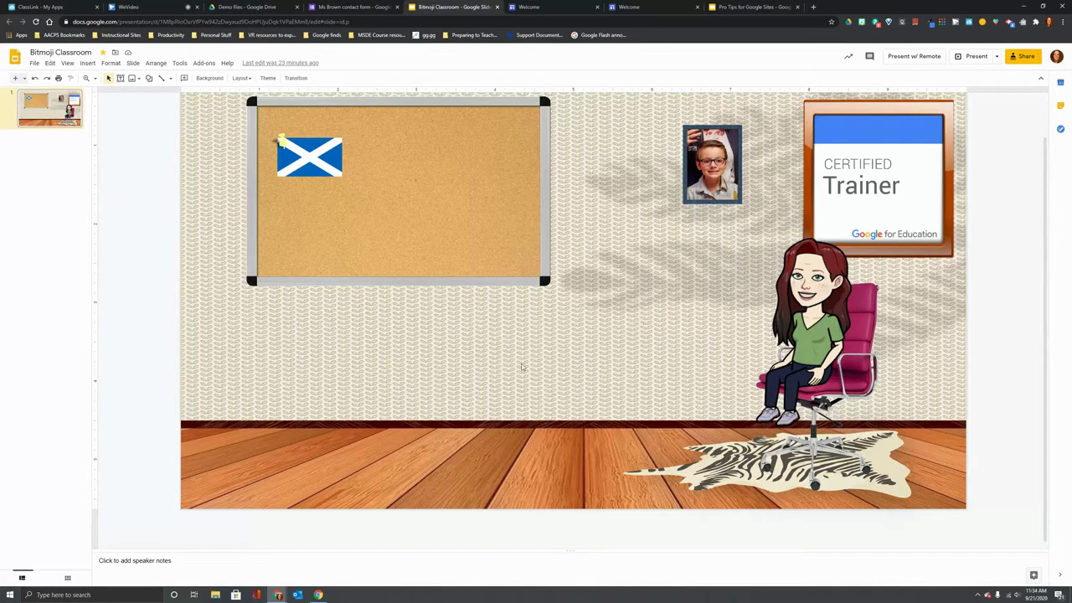
- Reload the published Welcome site in the guest window to check its embedded presentation
click(318, 595)
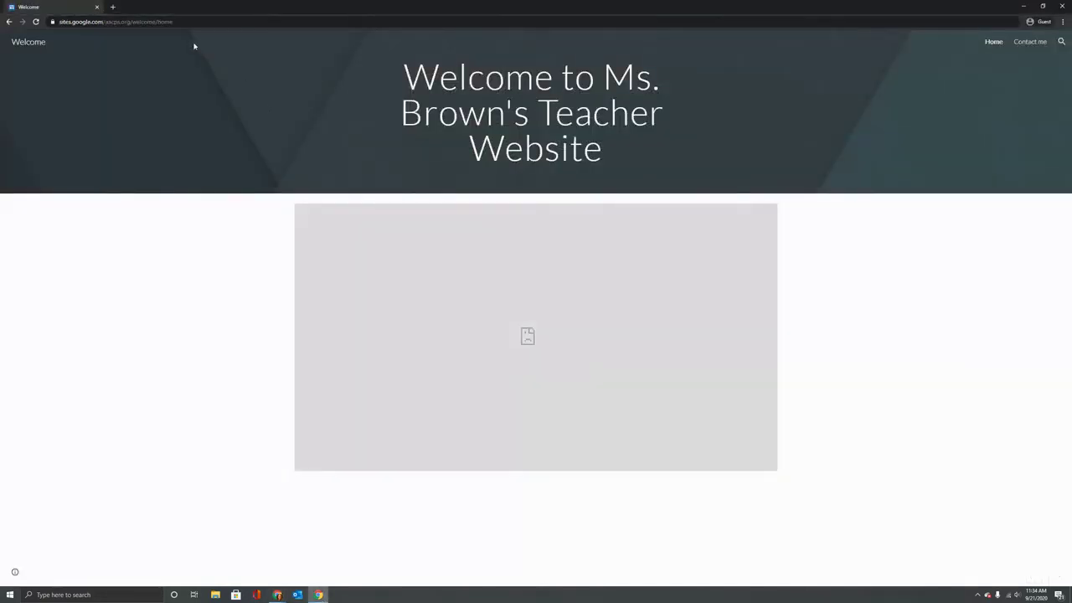
click(36, 21)
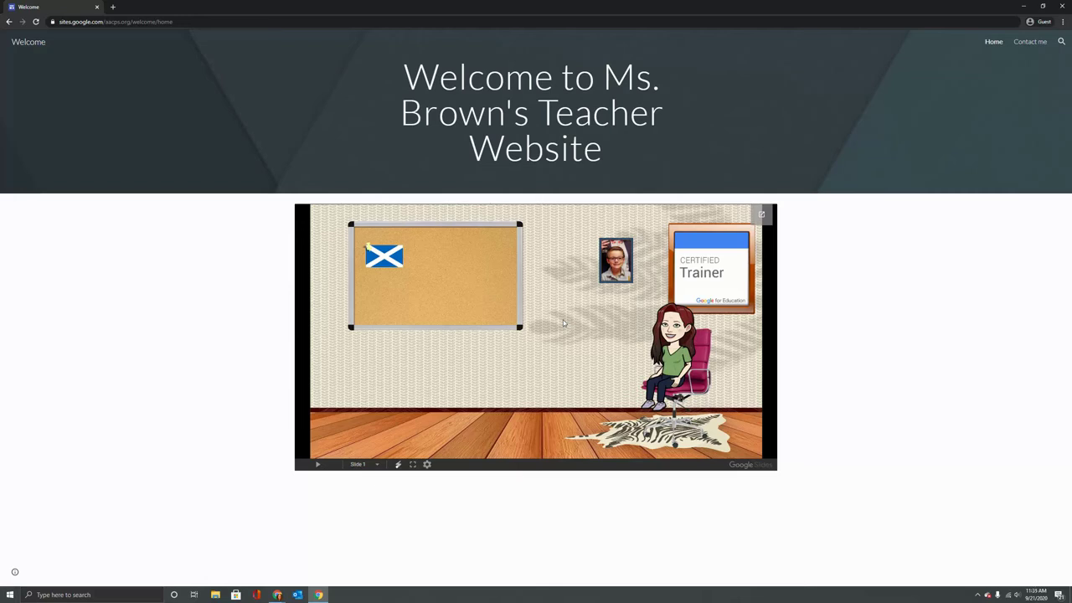
- Return to the main browser window, view the contact form in Google Forms, and go back to the Demo files folder in Drive
click(278, 594)
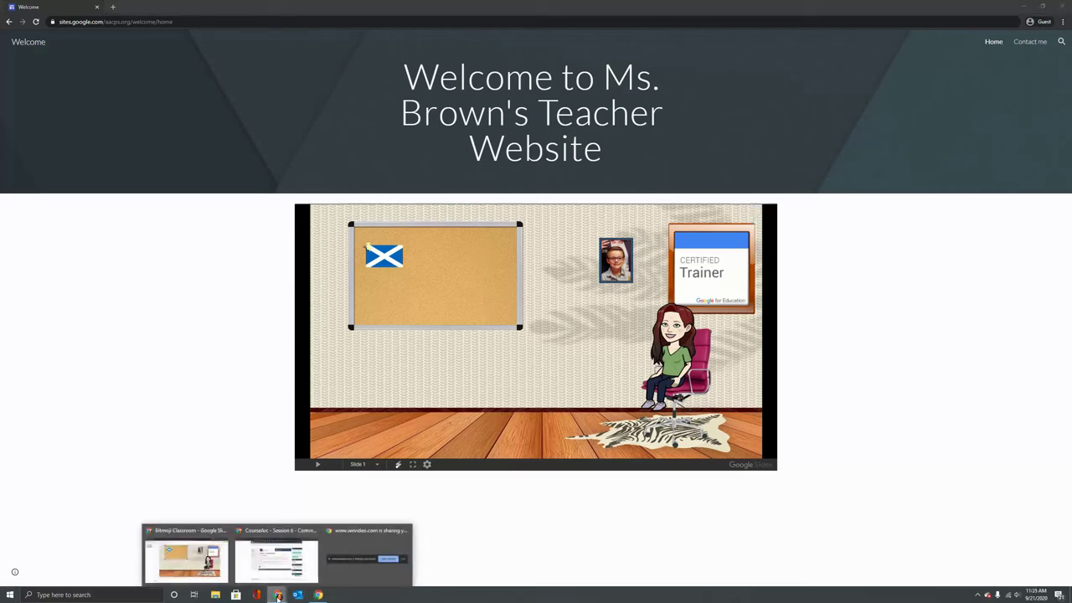
click(186, 557)
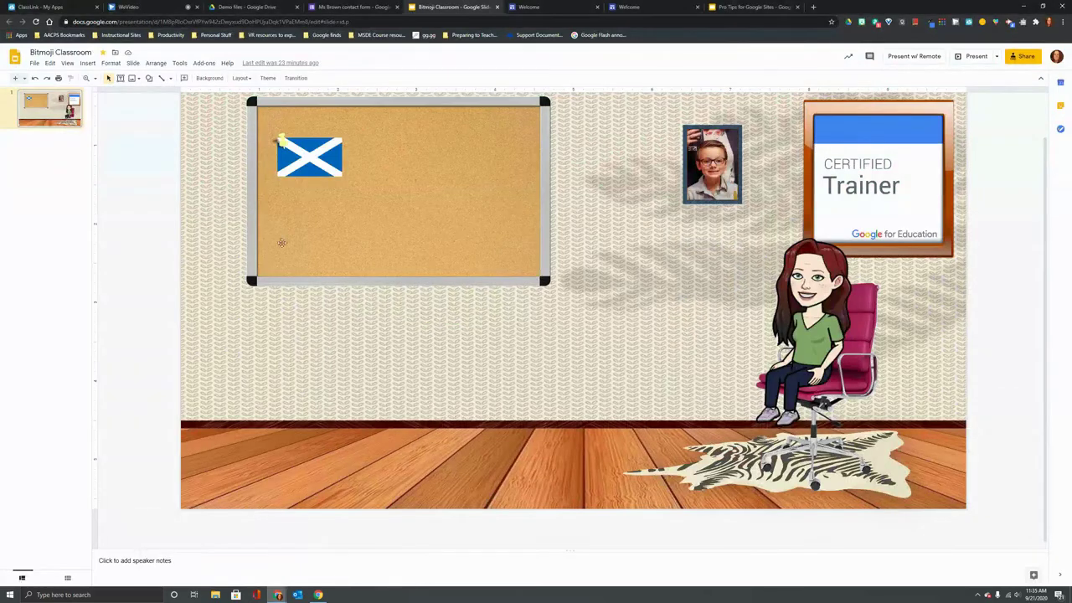
click(339, 7)
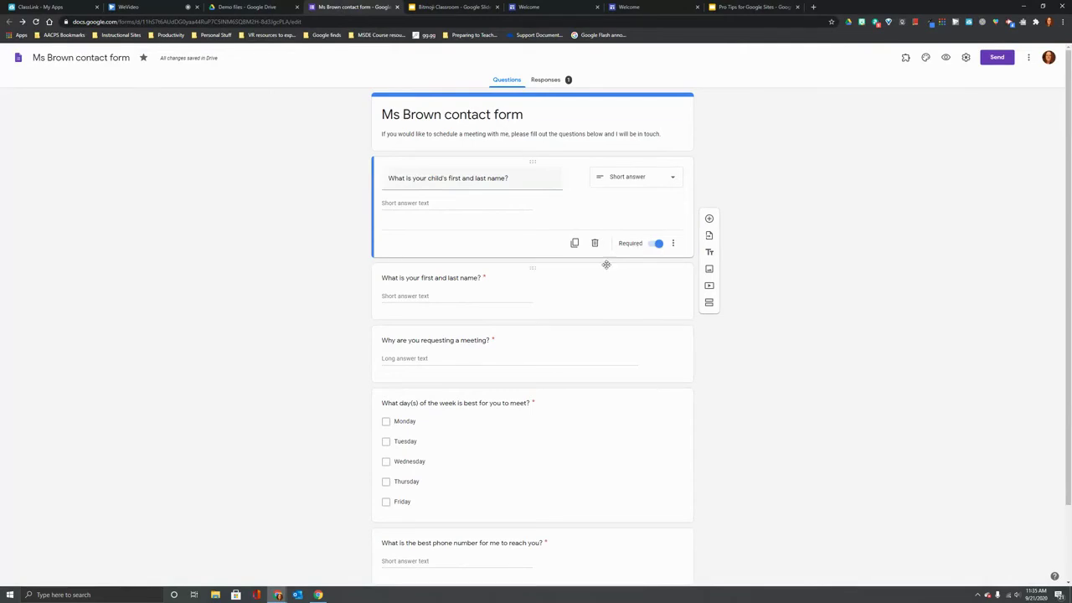
click(224, 8)
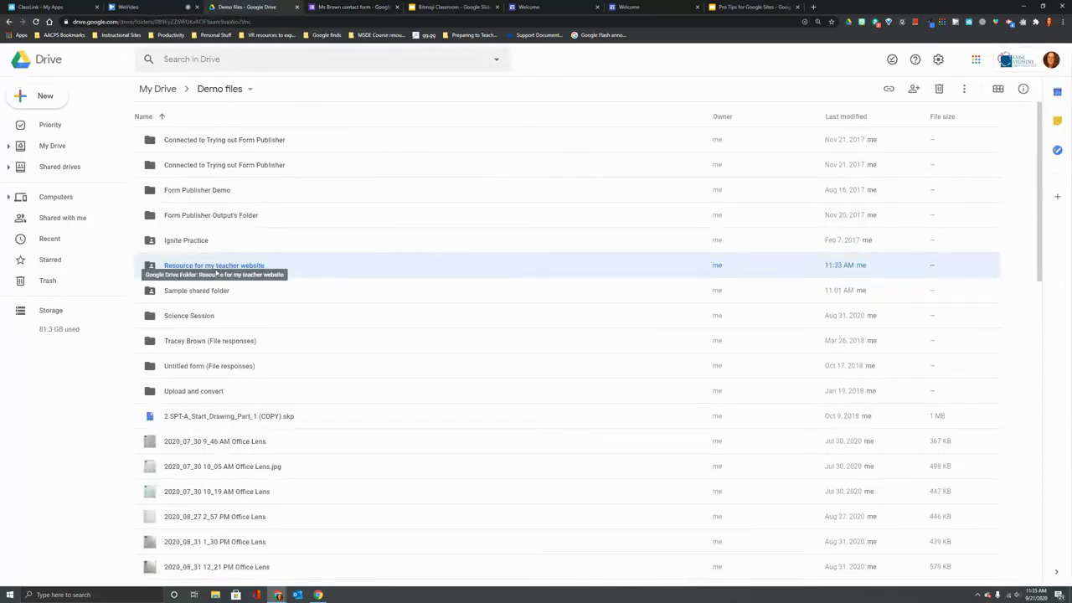
- Find the contact form among Drive's starred files, move it into the "Resource for my teacher website" folder, and accept the access change
click(350, 10)
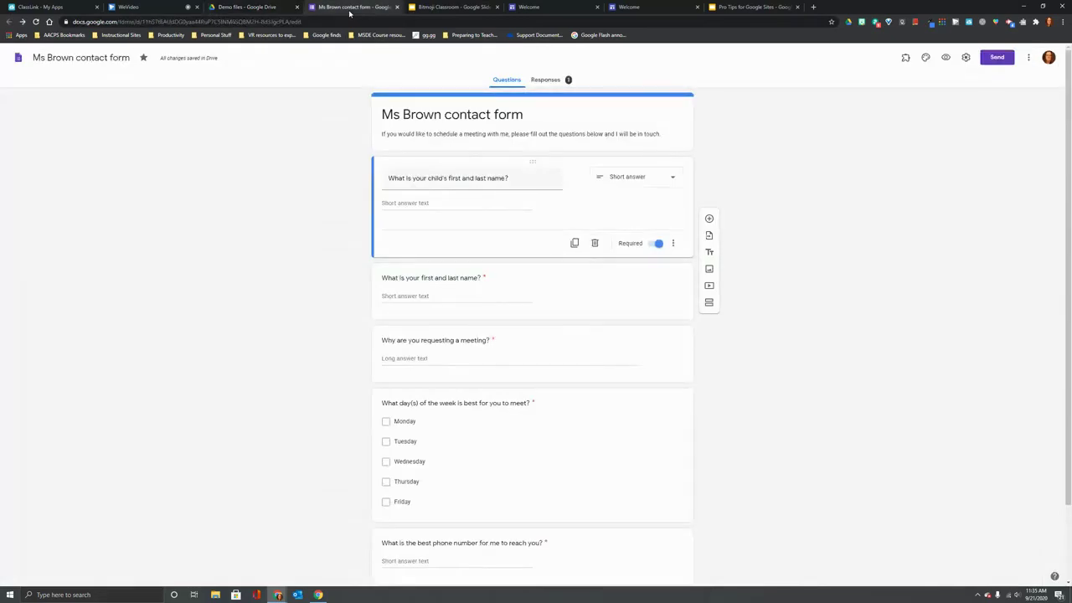
click(249, 10)
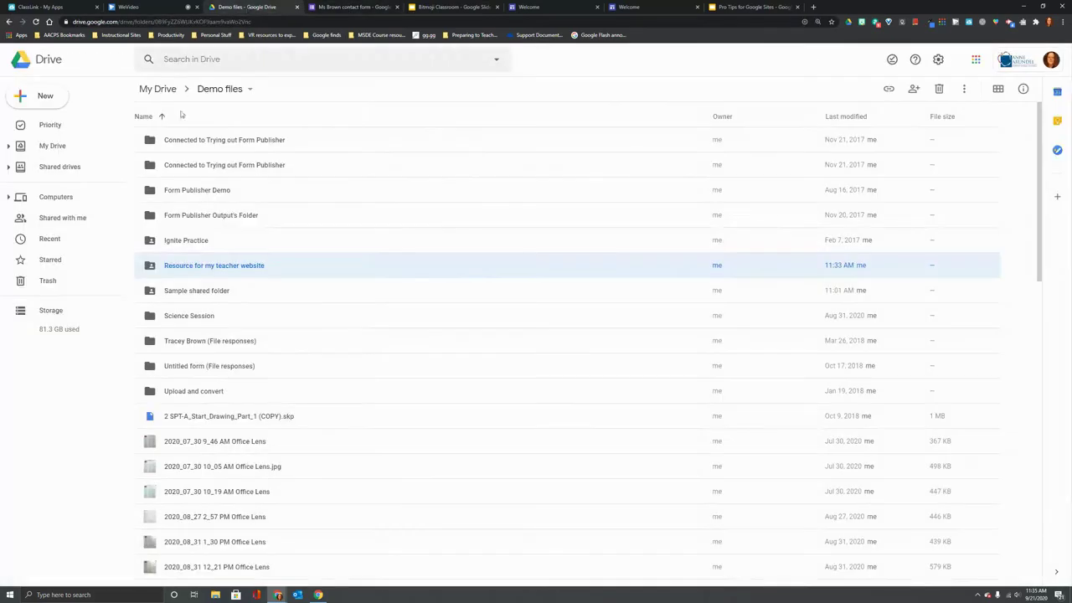
click(50, 266)
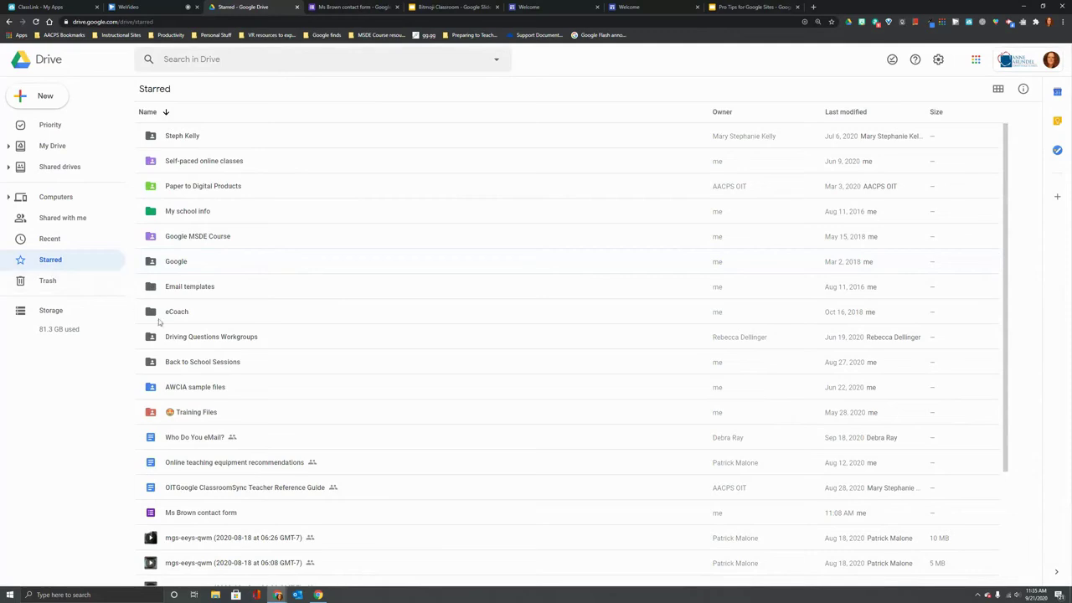
click(212, 514)
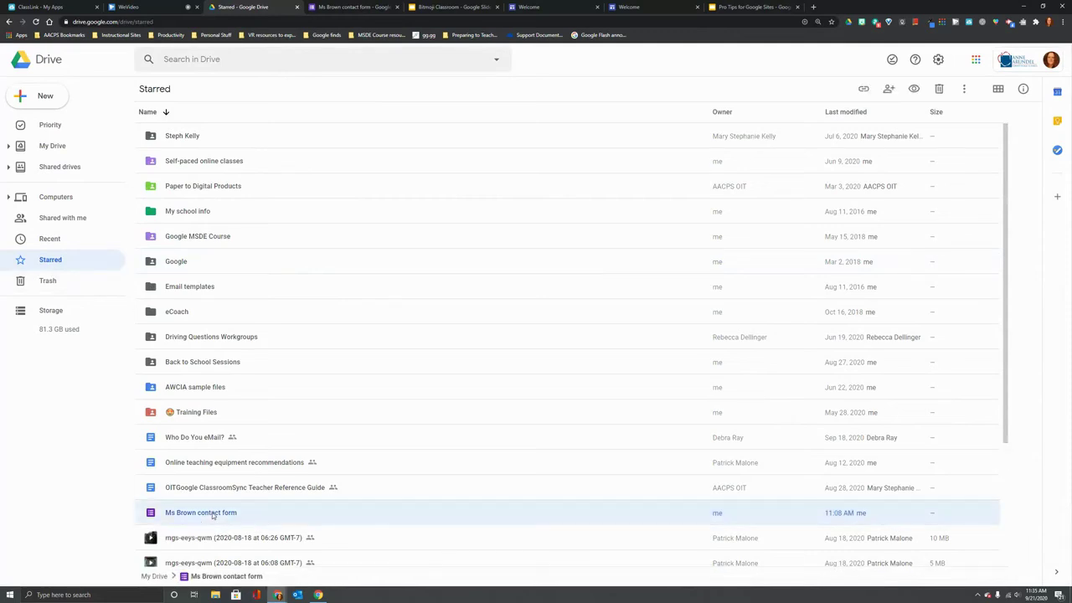
right_click(212, 514)
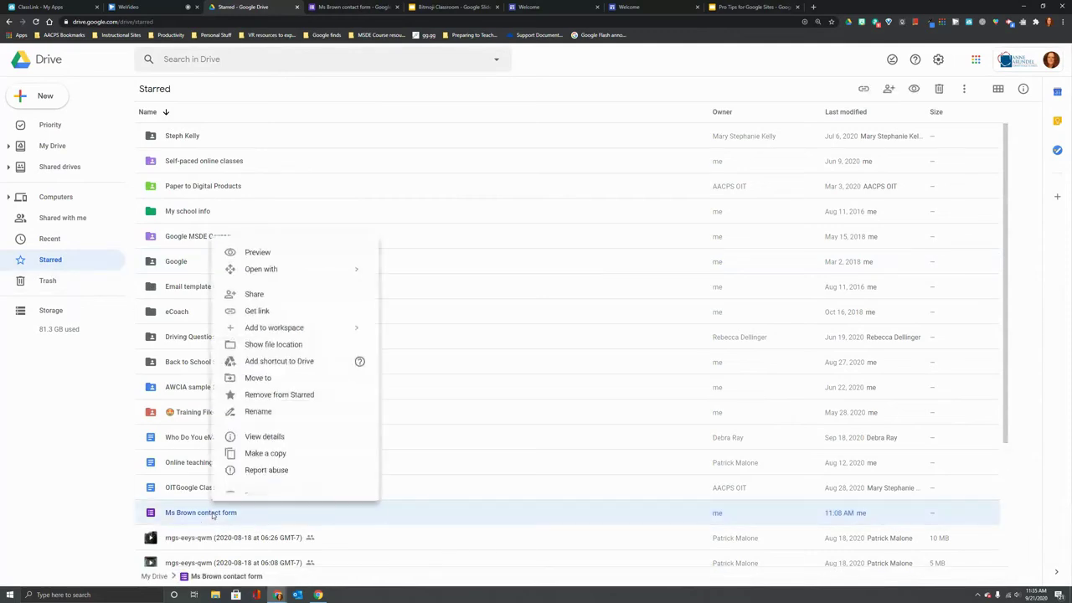
click(260, 378)
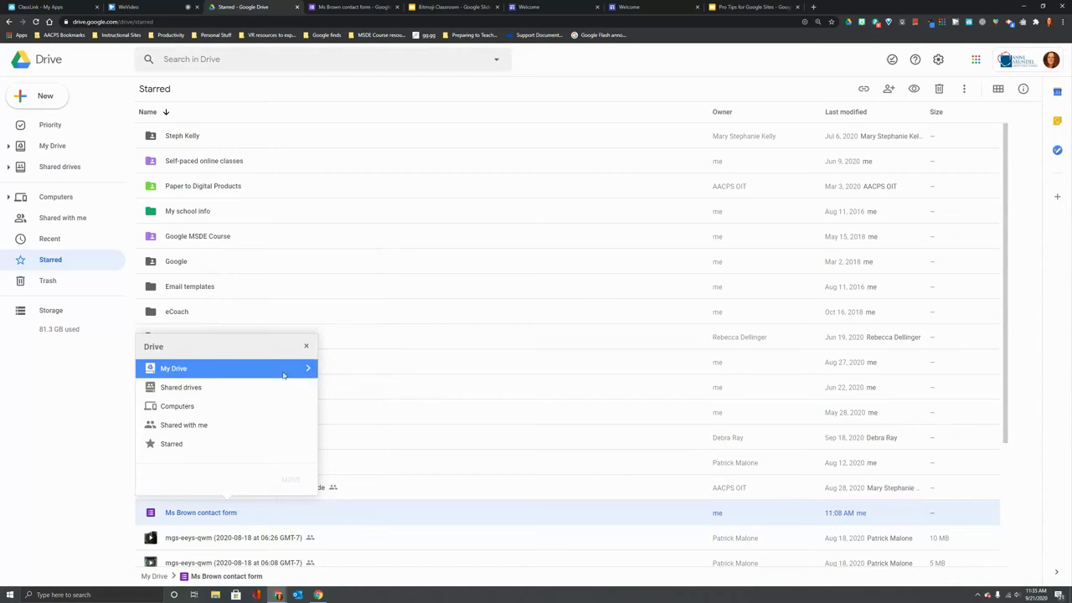
click(308, 369)
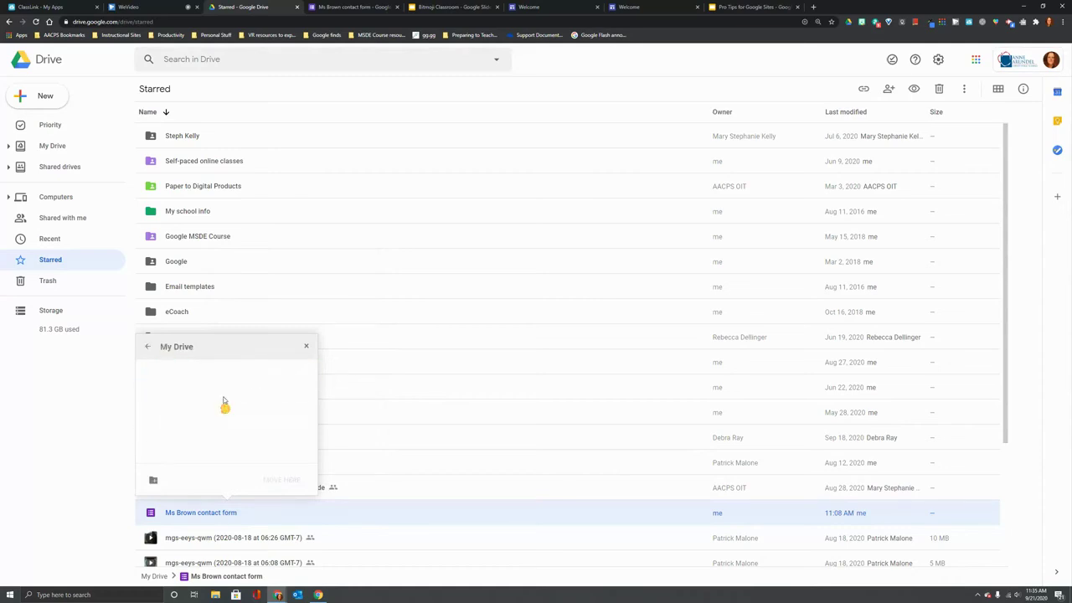
scroll(201, 410, down, 3)
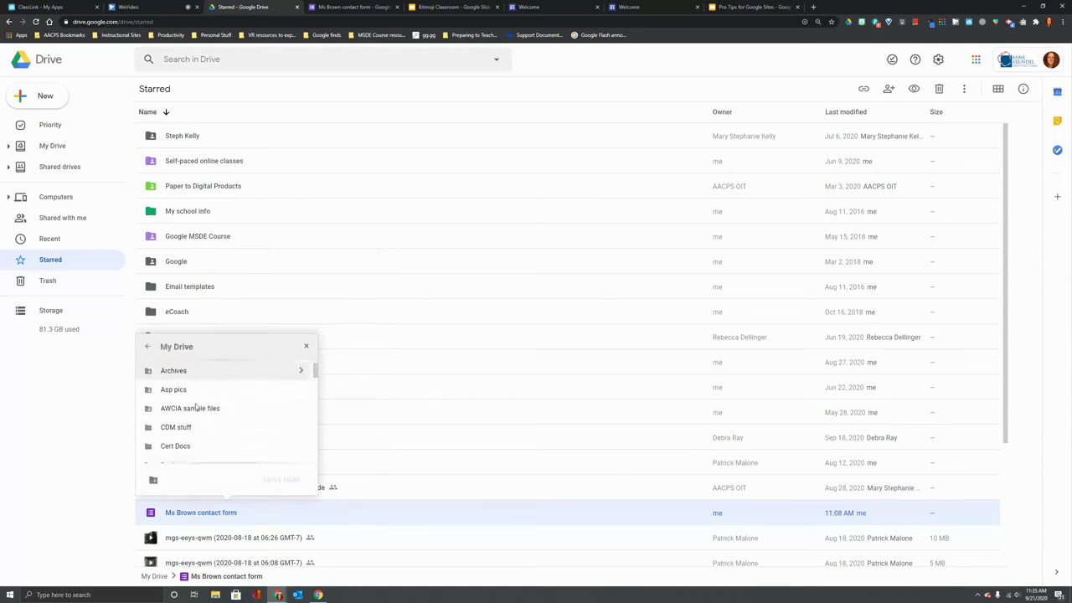
double_click(178, 424)
click(295, 409)
click(281, 479)
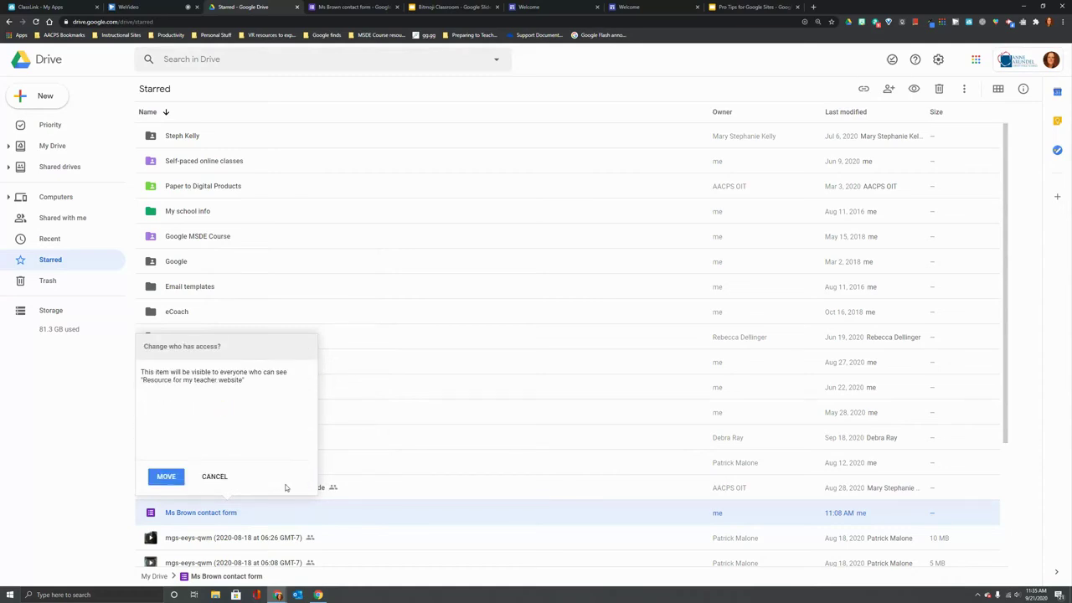
click(164, 476)
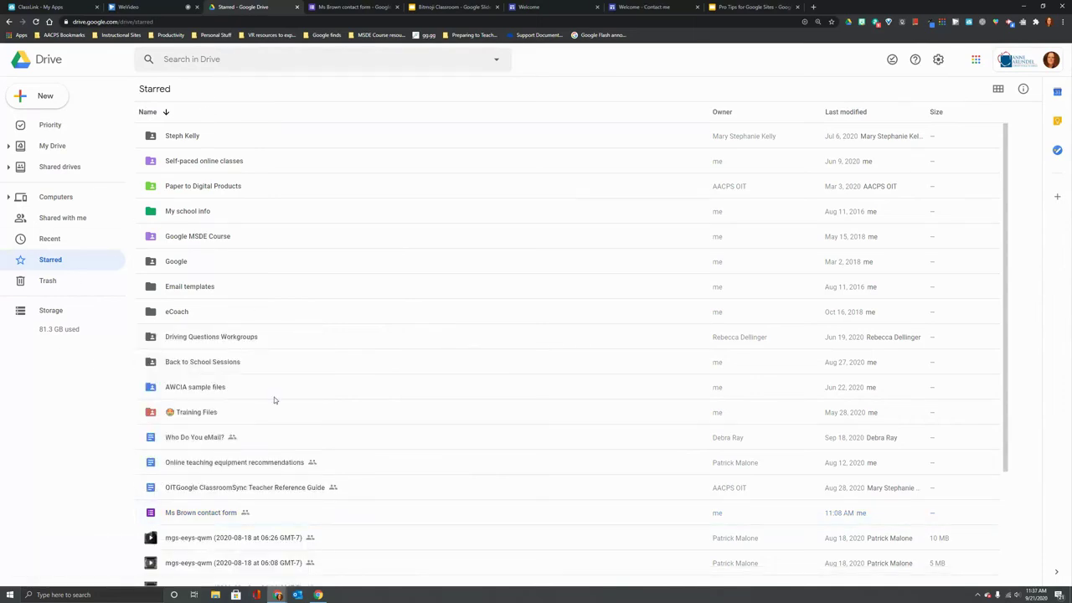
- In the guest window, open the site's Contact me page and reload it to check the embedded form
click(318, 594)
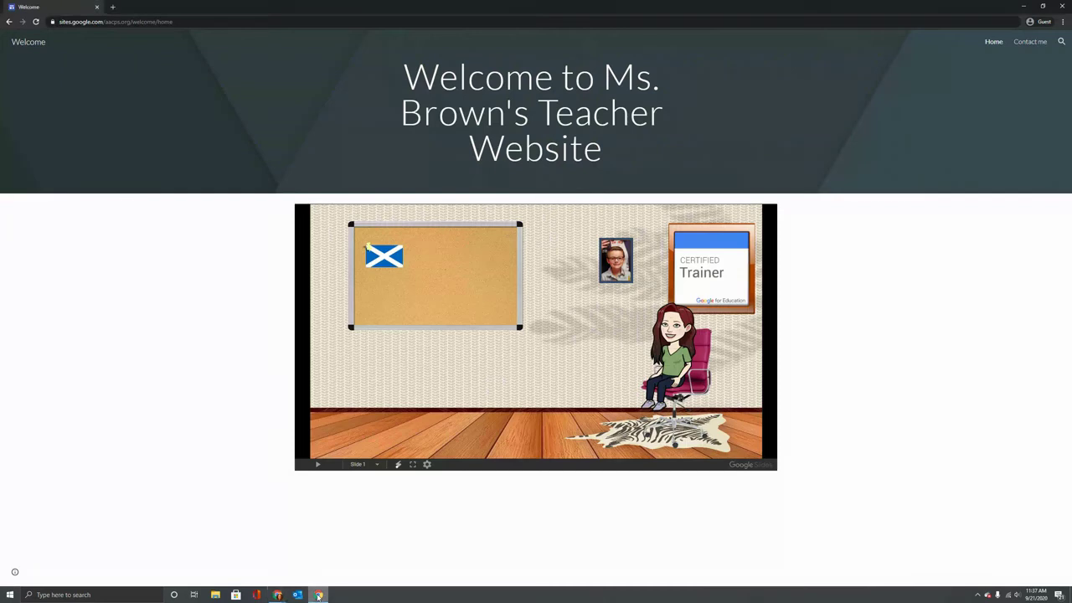
click(1027, 46)
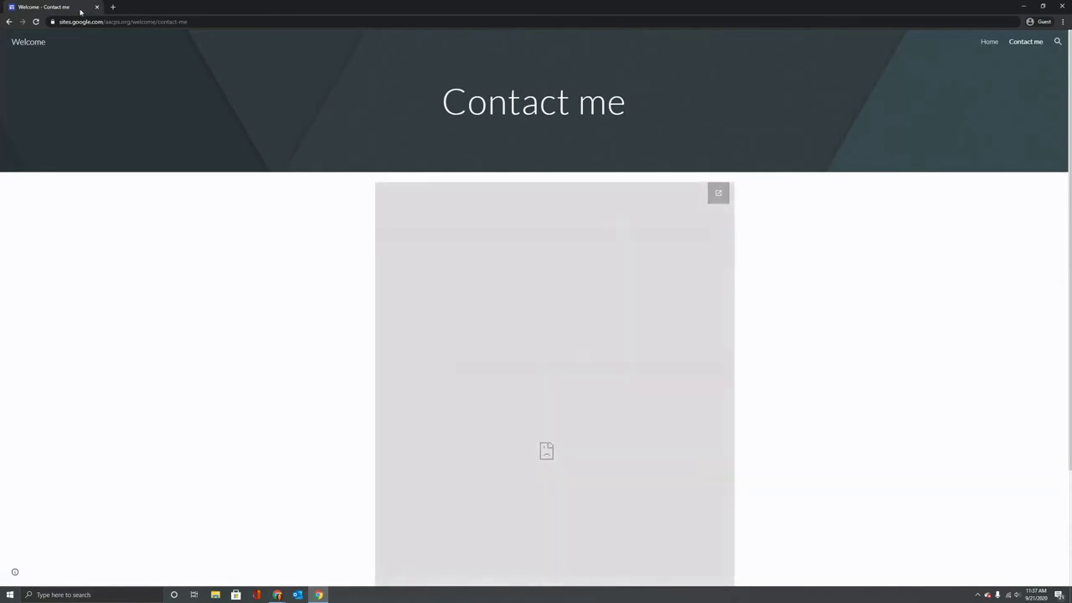
click(36, 23)
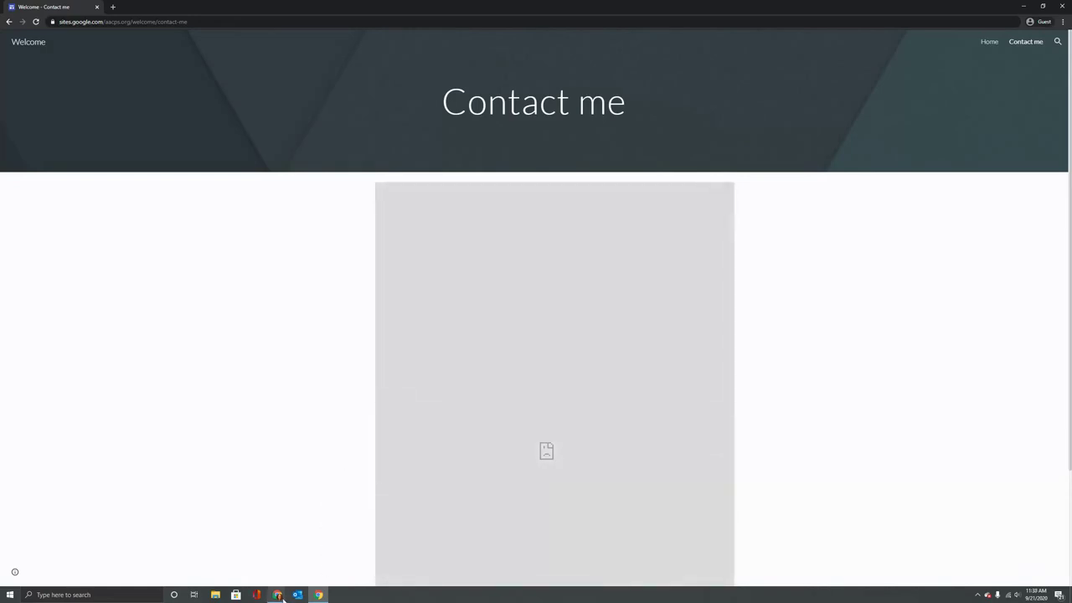
- In the contact form's settings in the main browser window, remove and save the restriction to Anne Arundel County Public Schools and trusted organizations
mouse_move(280, 596)
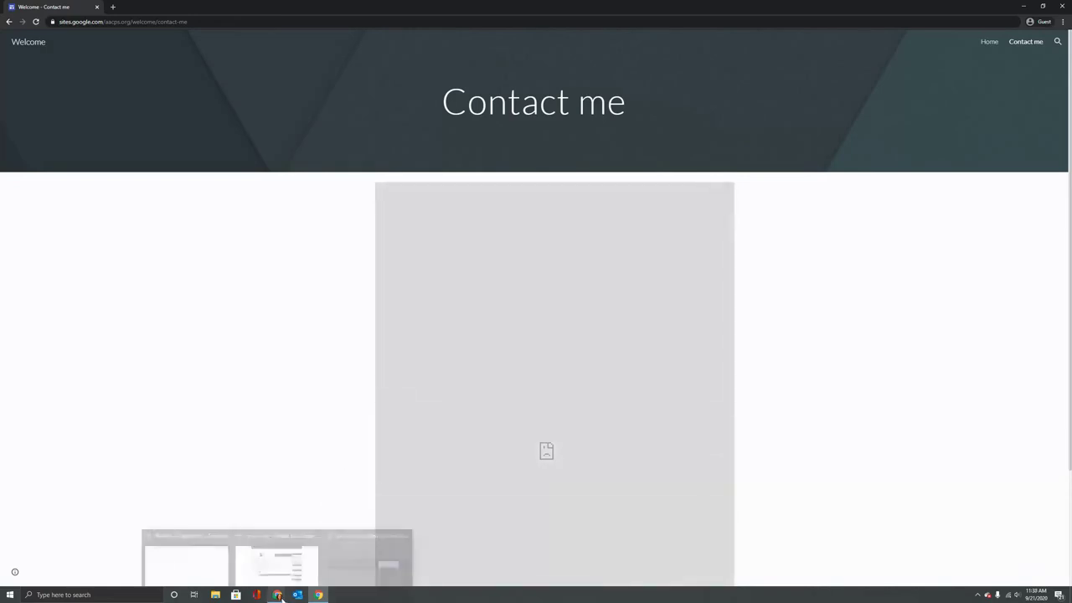
click(194, 570)
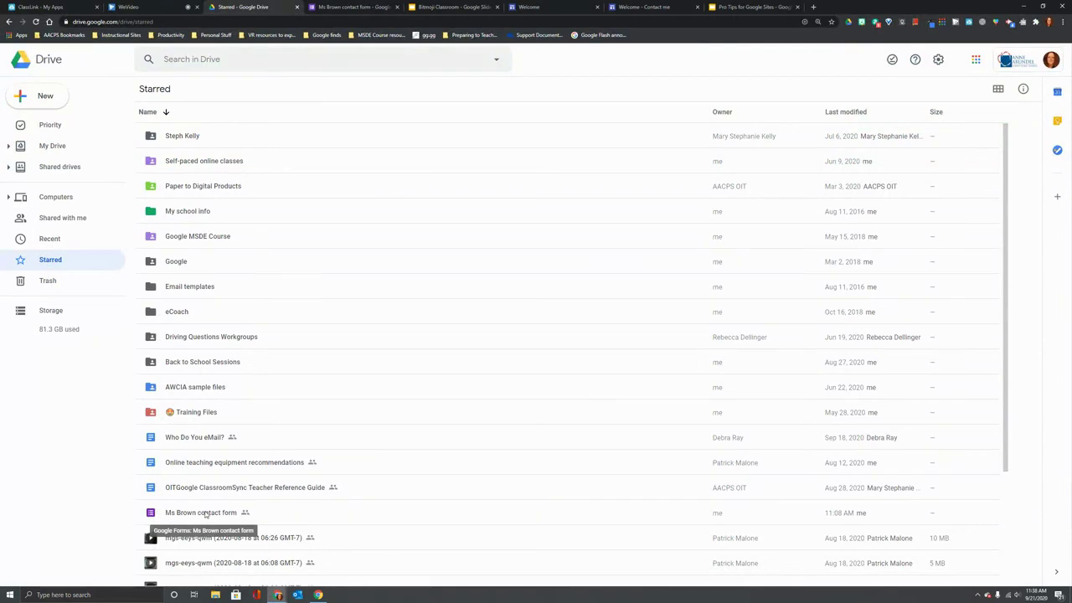
click(350, 7)
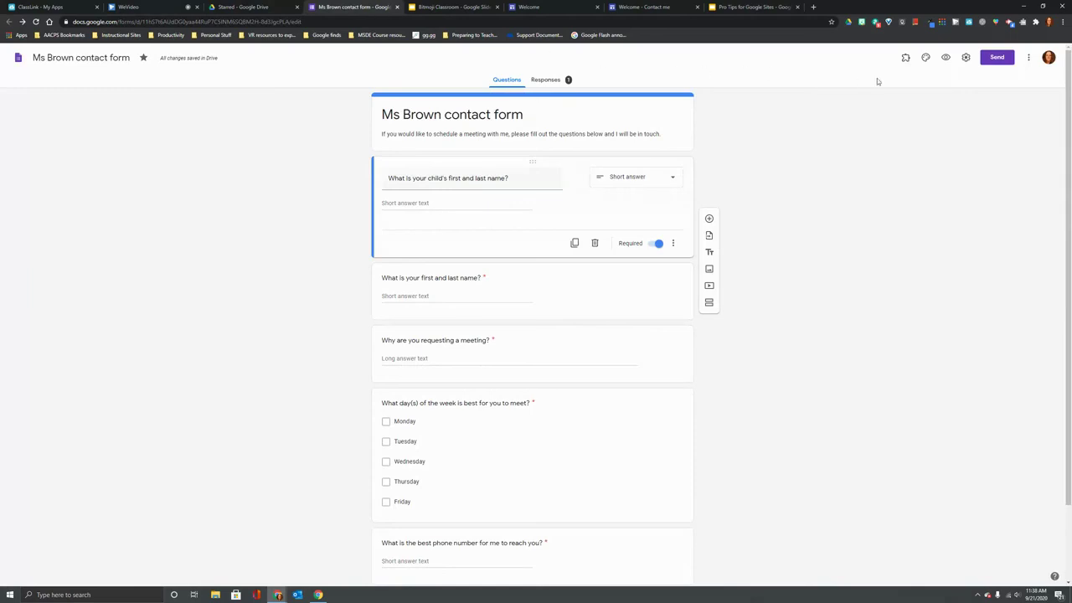
click(965, 58)
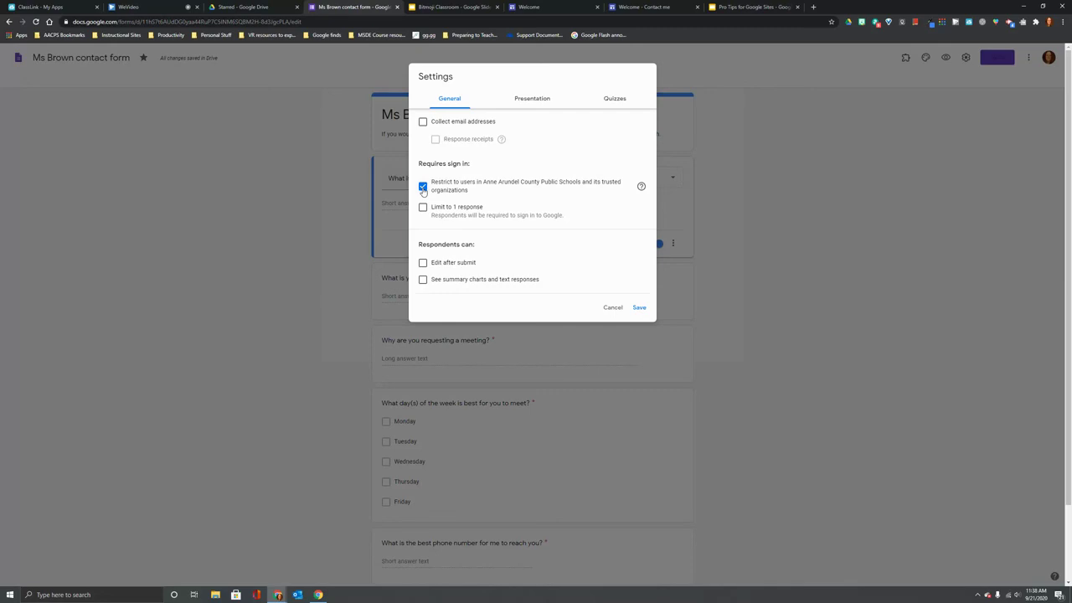
click(423, 188)
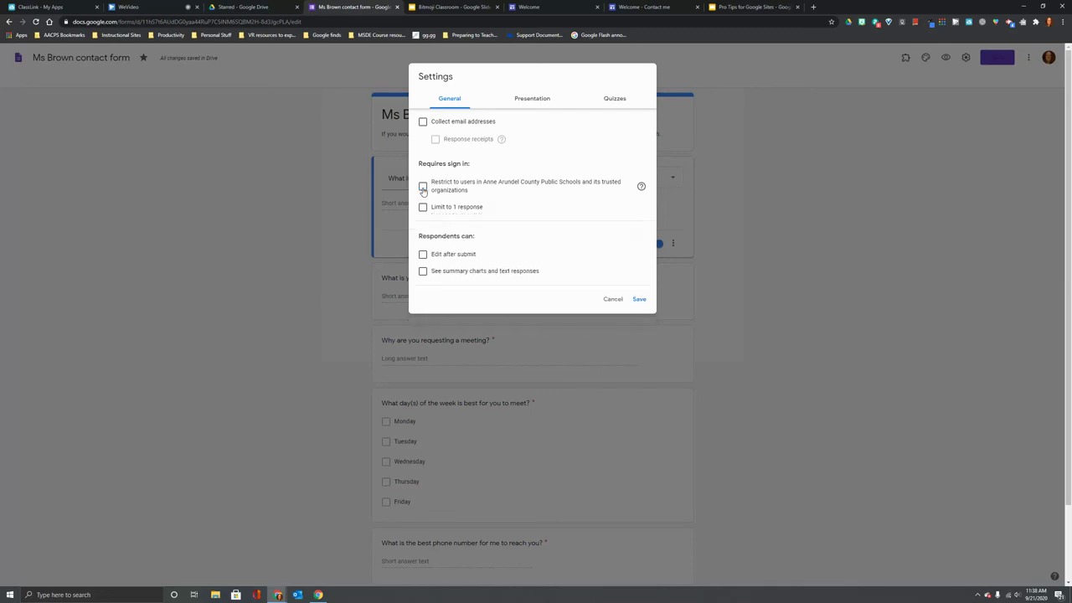
click(638, 300)
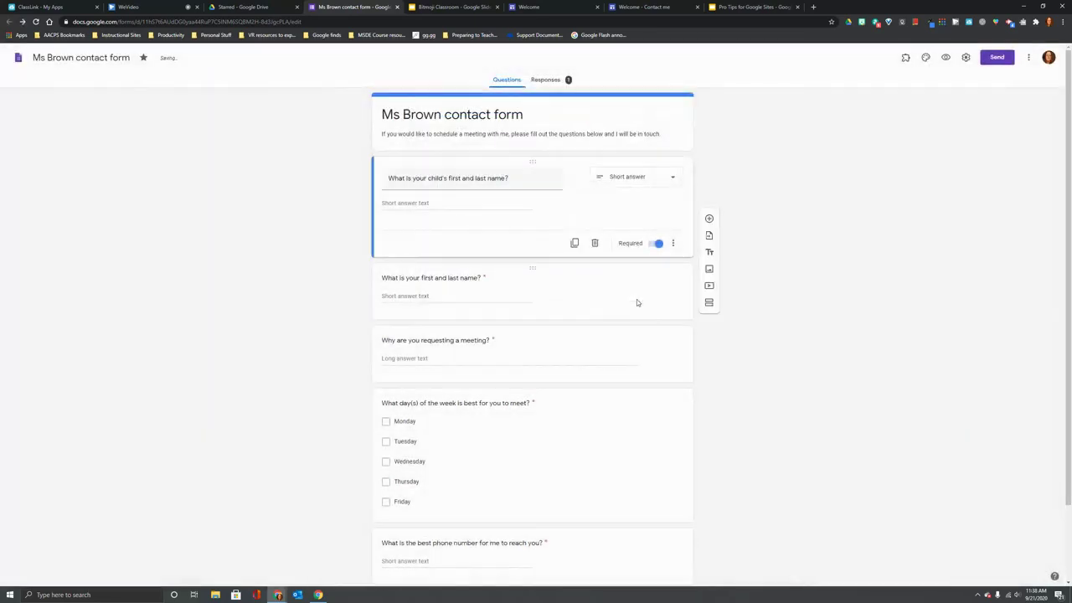
- Reload the Contact me page in the guest window to recheck the form with its sign-in restriction removed
click(318, 595)
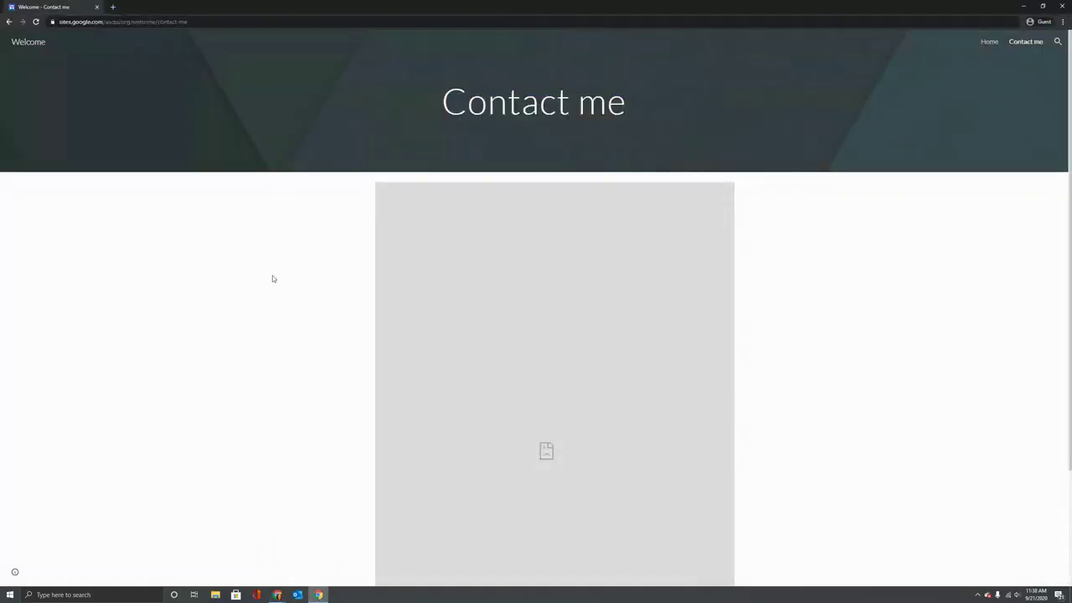
click(36, 22)
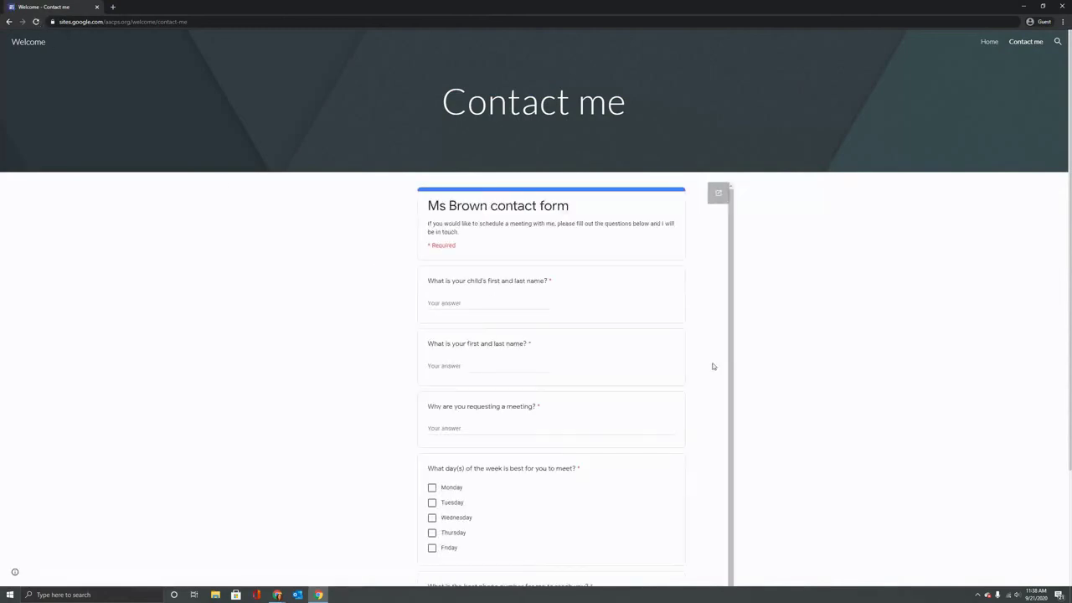
- Return to the main browser window and present the Pro Tips for Google Sites slides from slide 4
click(277, 596)
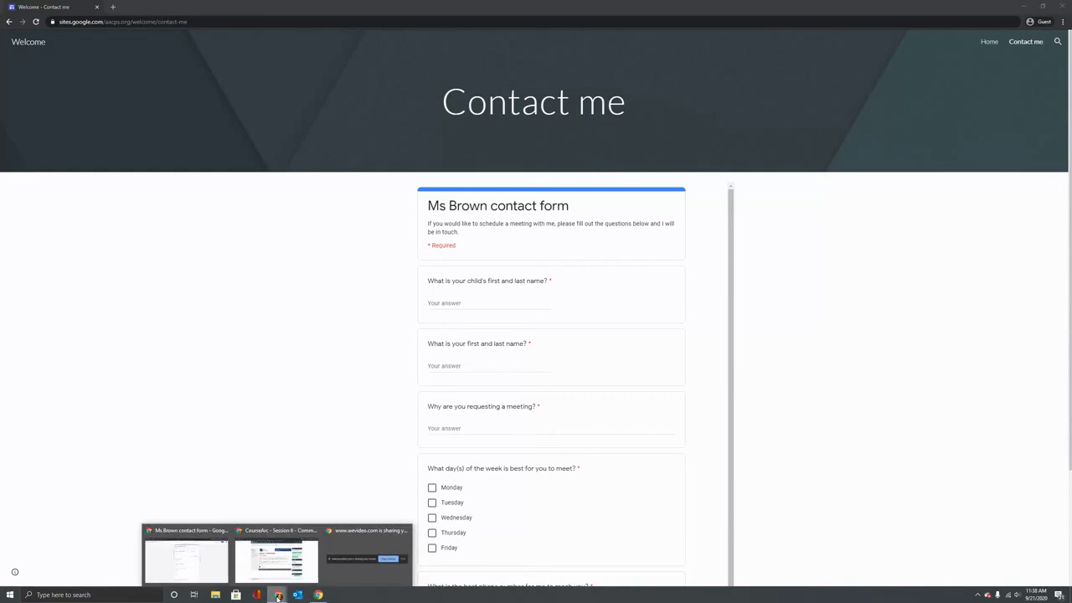
click(215, 562)
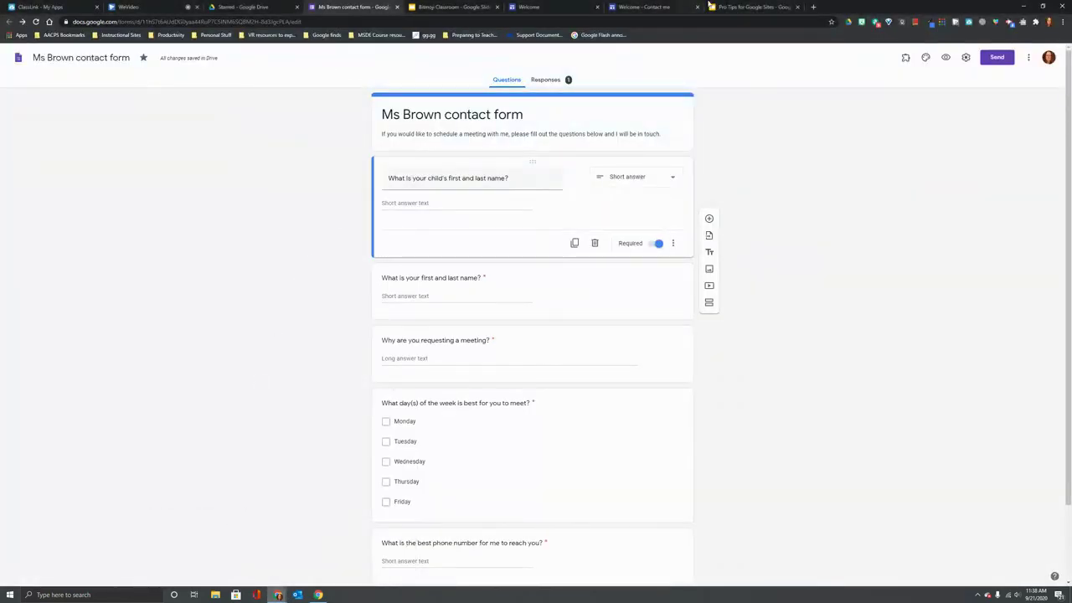
click(755, 8)
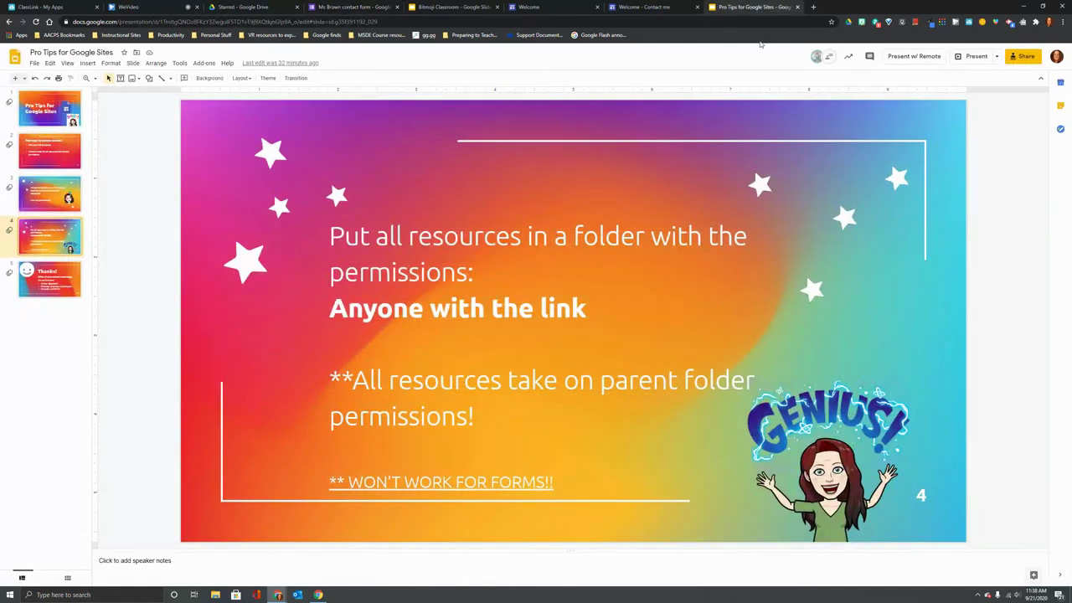
click(973, 57)
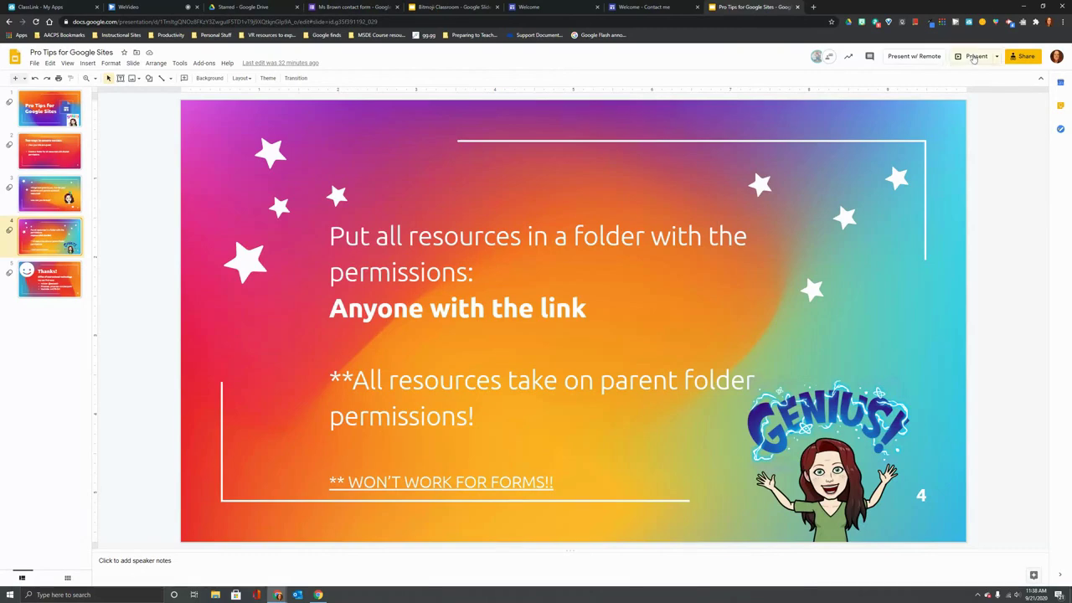